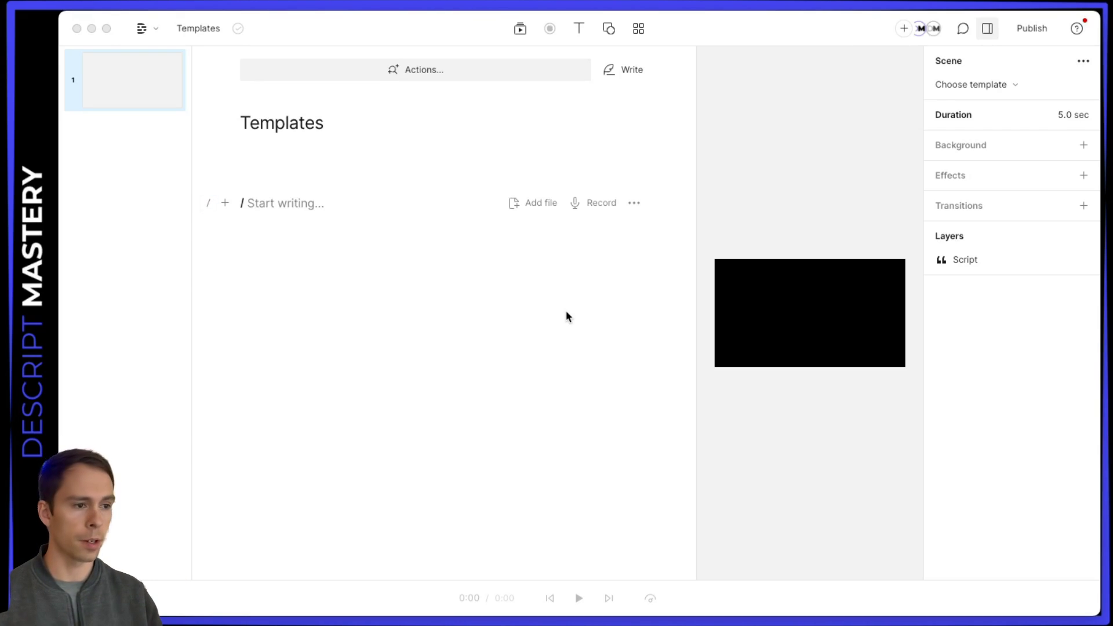
# - Apply the Youtube Like/Subscribe with Pop template to scene 1 and enlarge the timeline to show its layers
pyautogui.click(668, 32)
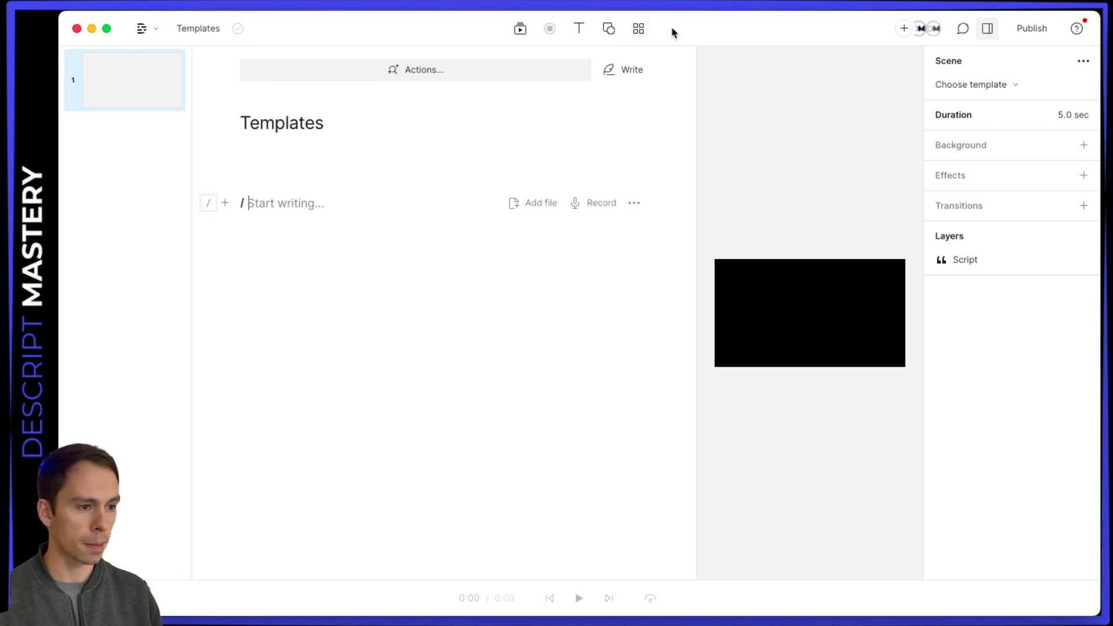
pyautogui.click(637, 32)
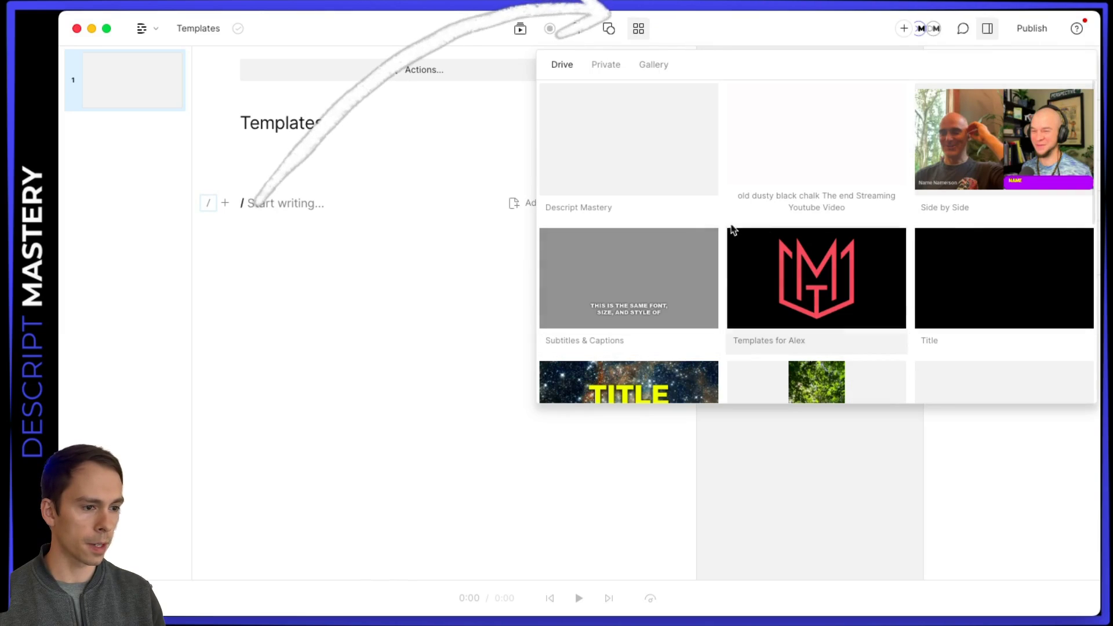
pyautogui.scroll(-6, 760, 316)
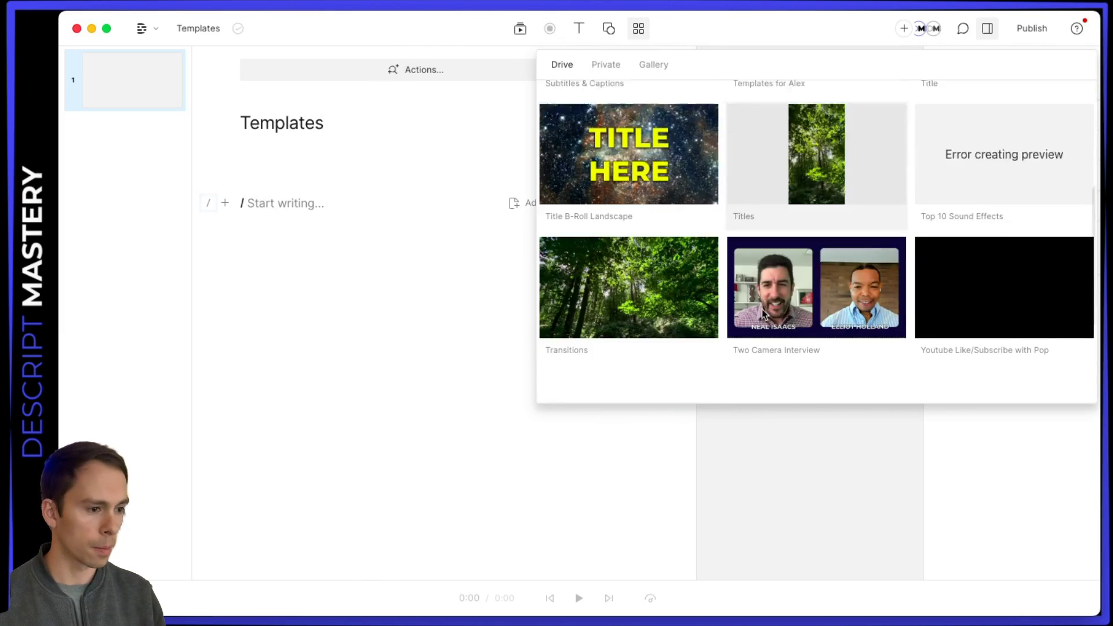
pyautogui.click(1004, 207)
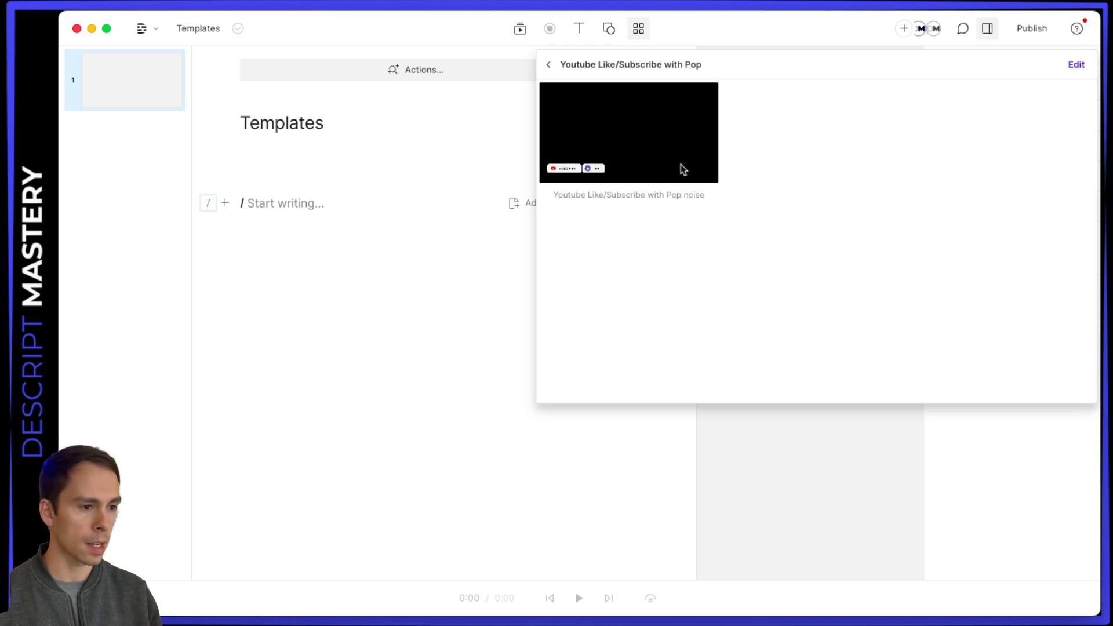
pyautogui.click(637, 151)
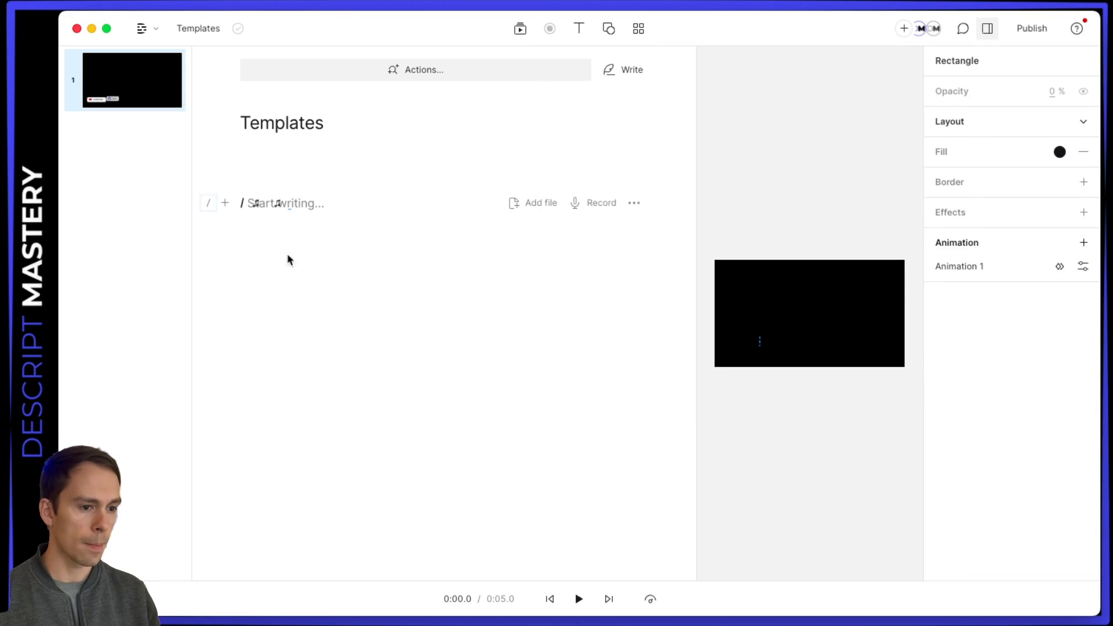
pyautogui.click(110, 599)
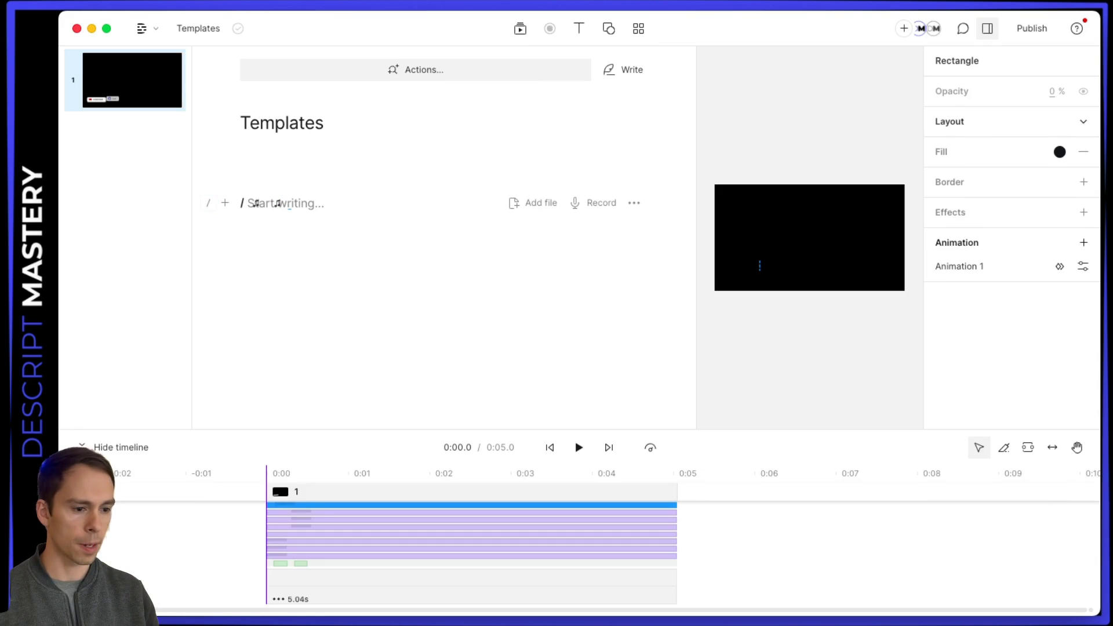
pyautogui.moveTo(444, 429); pyautogui.dragTo(445, 149)
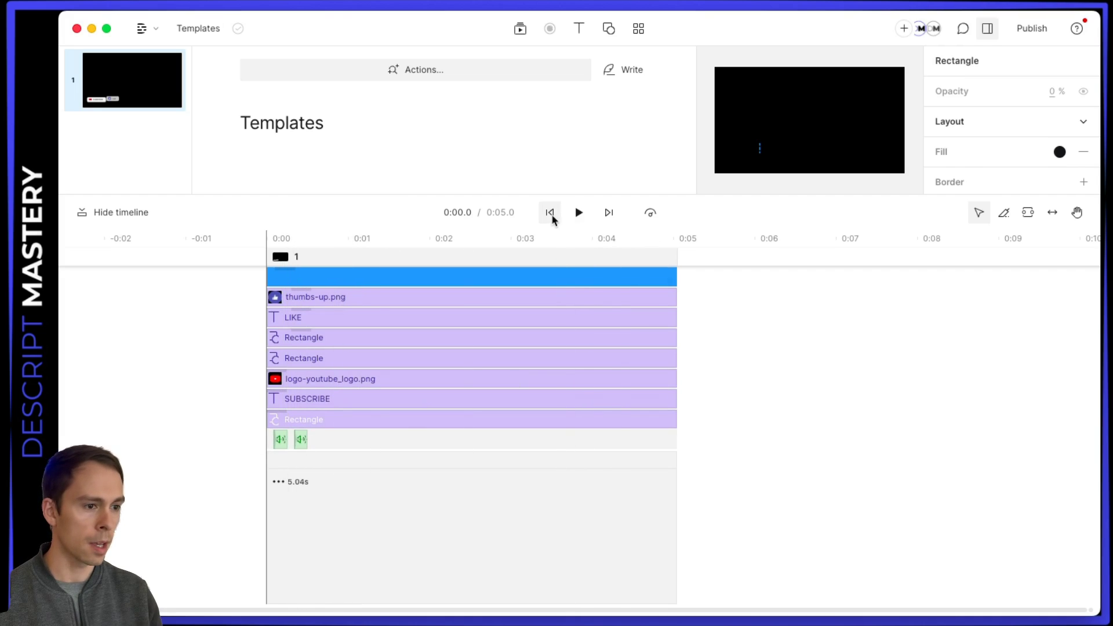
pyautogui.press('Escape')
pyautogui.click(905, 64)
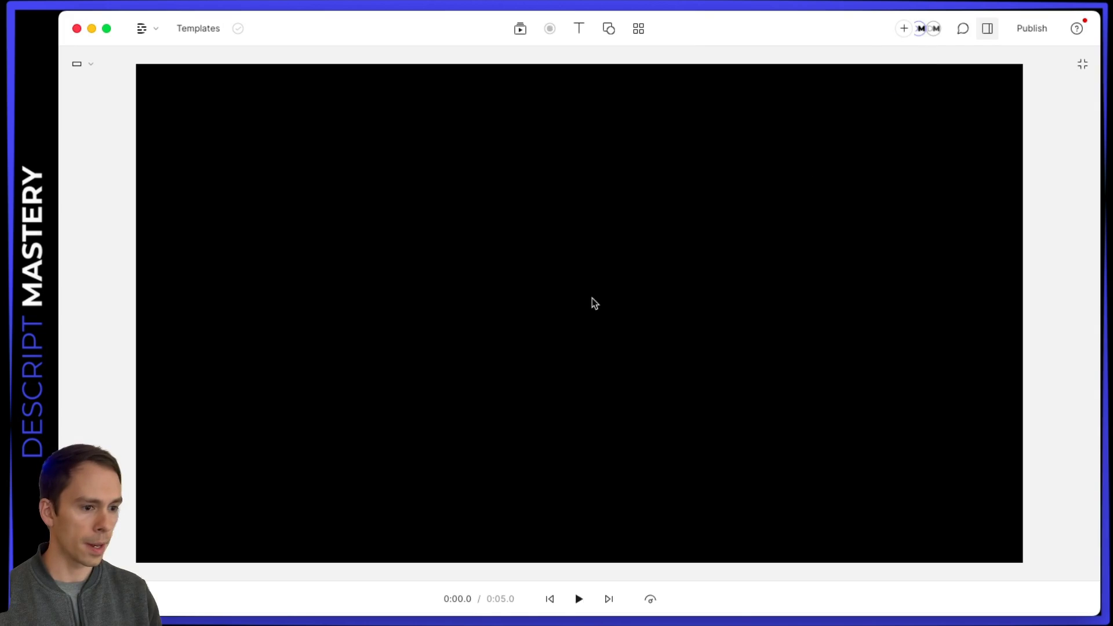
pyautogui.click(580, 601)
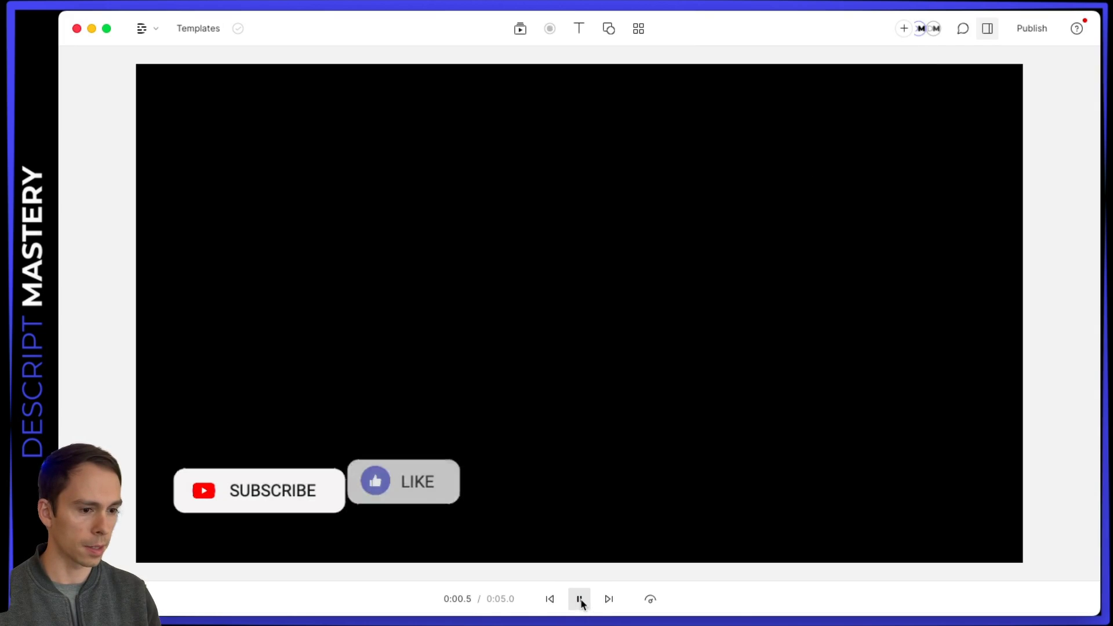
pyautogui.click(578, 601)
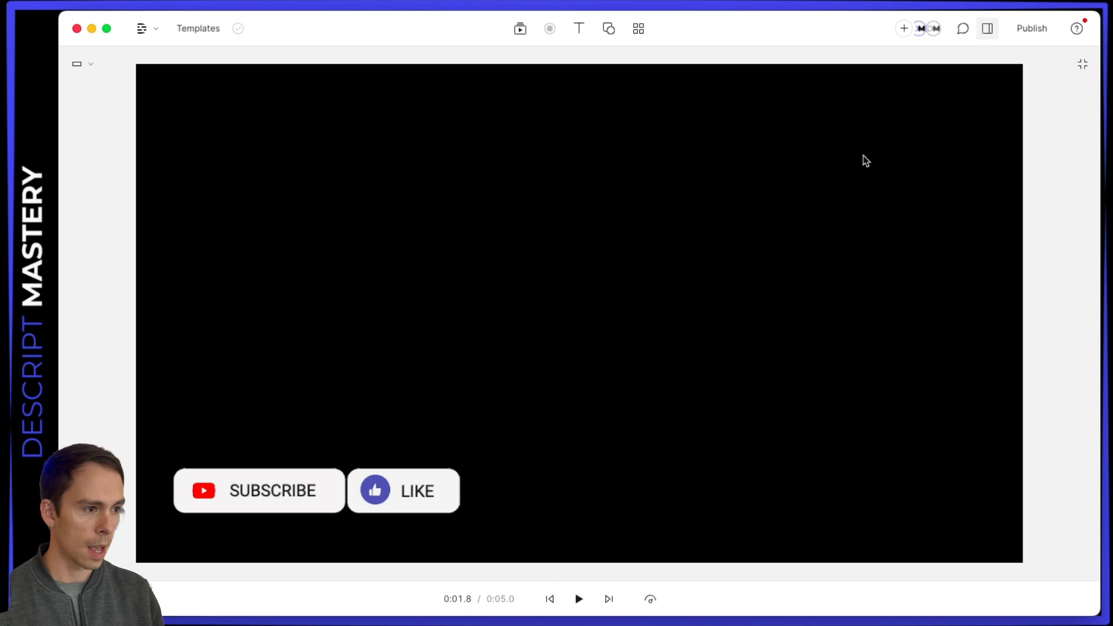
pyautogui.click(1082, 64)
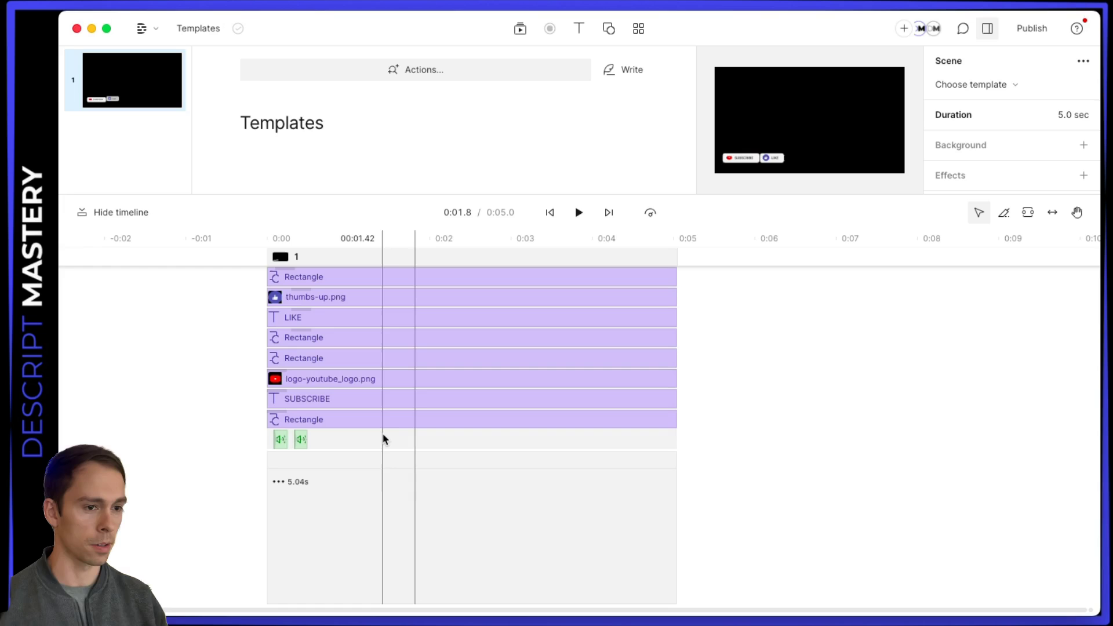
# - Put the playhead near 0:01.6 and resize the script area taller above a shorter timeline
pyautogui.click(404, 461)
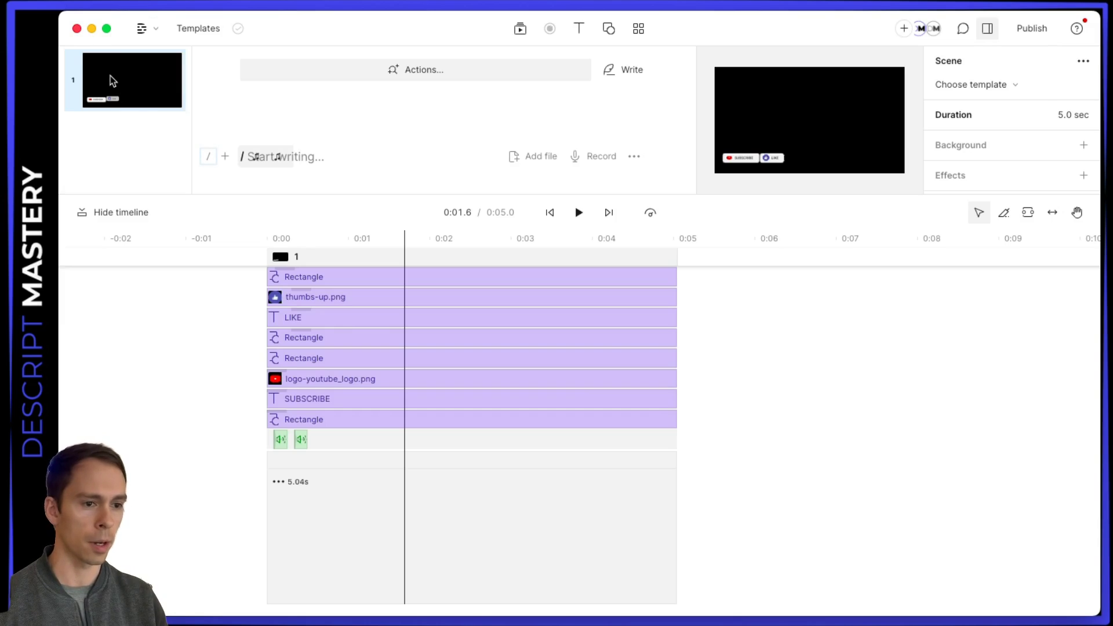
pyautogui.click(327, 154)
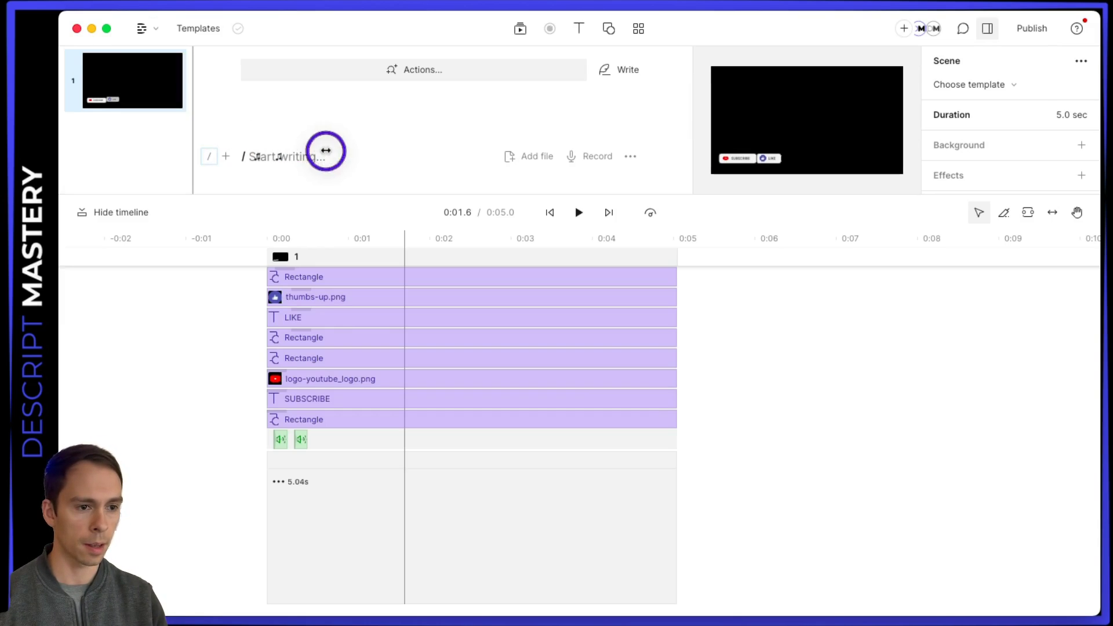
pyautogui.moveTo(400, 201); pyautogui.dragTo(398, 368)
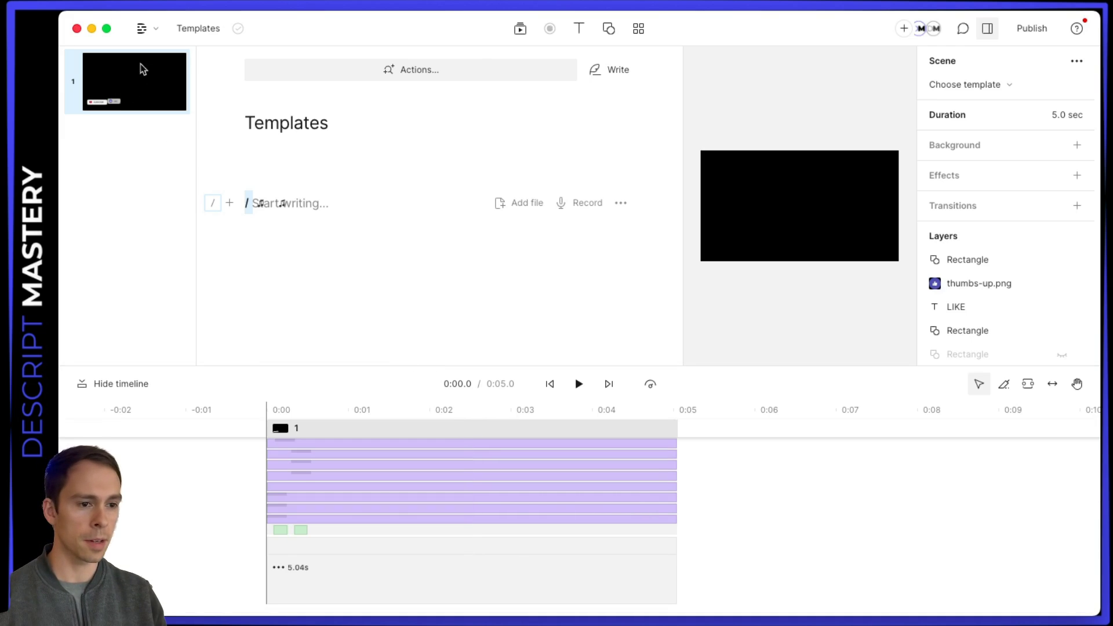
# - Use Save to template to add this scene to the Youtube Like/Subscribe with Pop template
pyautogui.rightClick(144, 84)
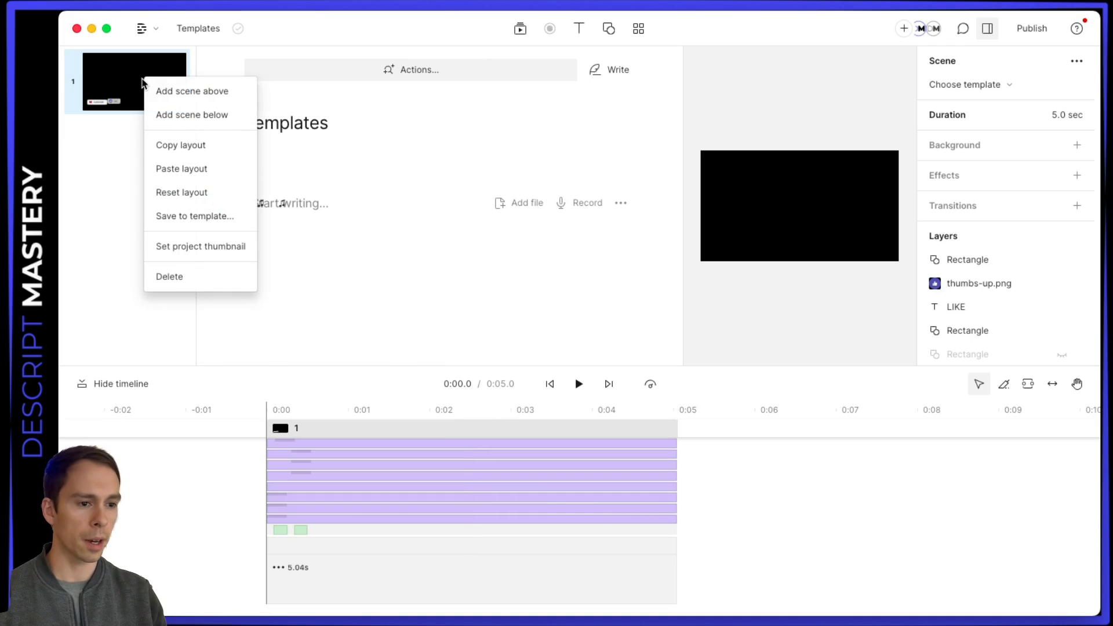
pyautogui.click(190, 217)
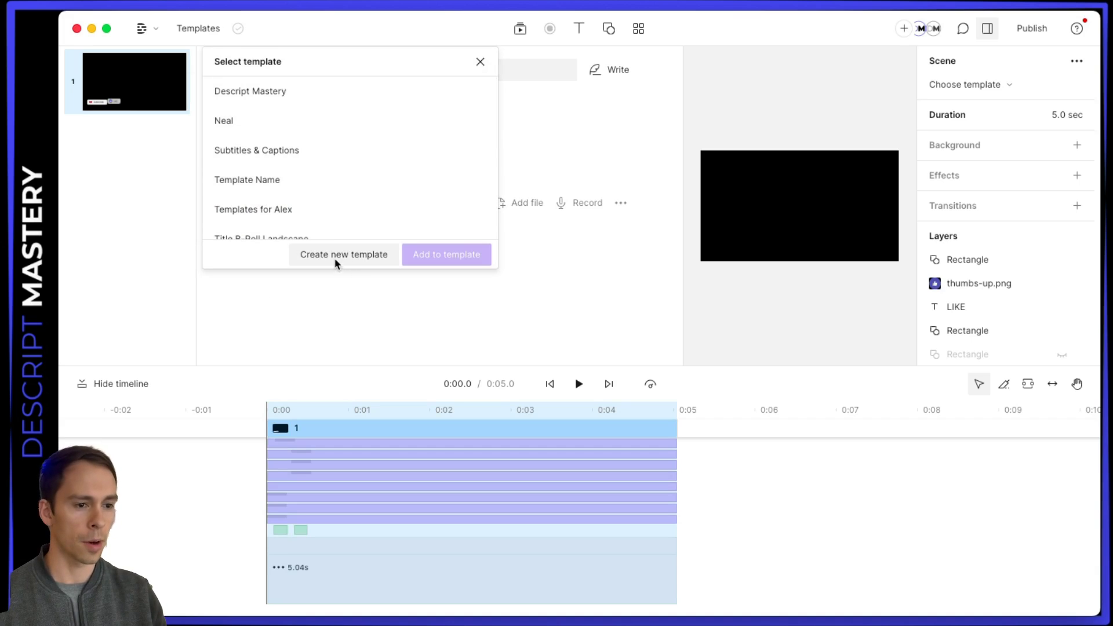
pyautogui.scroll(-5, 326, 168)
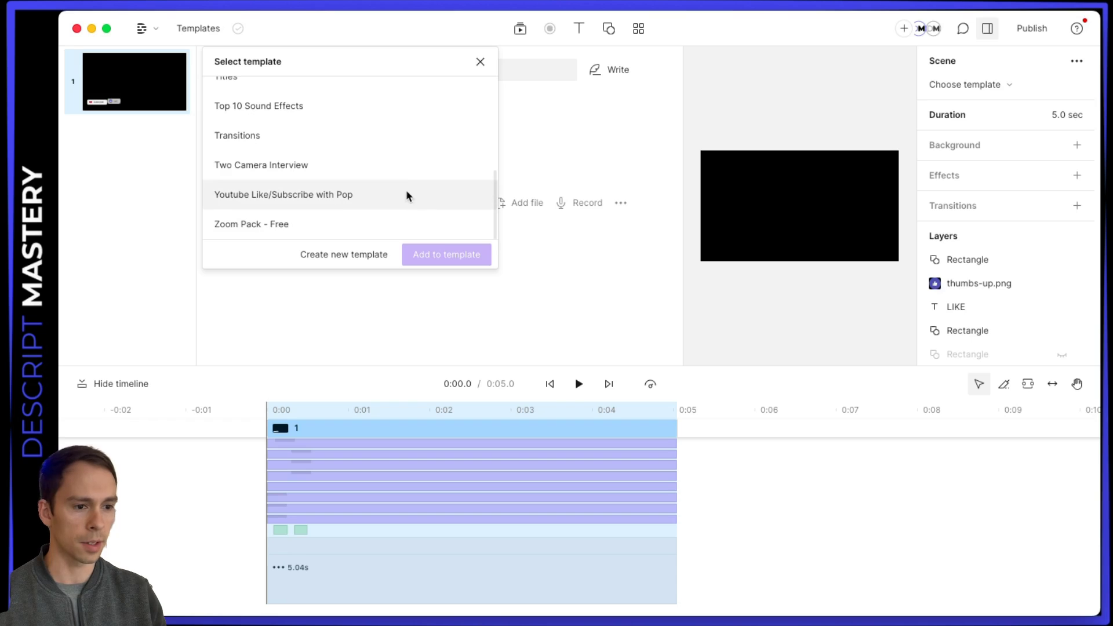
pyautogui.click(288, 199)
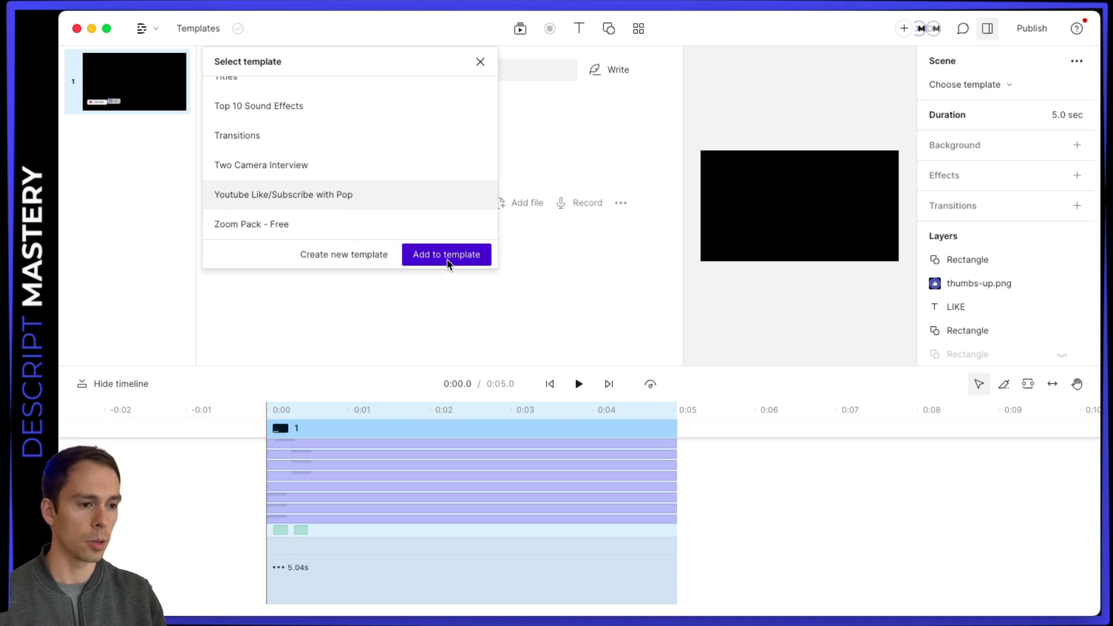
pyautogui.click(449, 258)
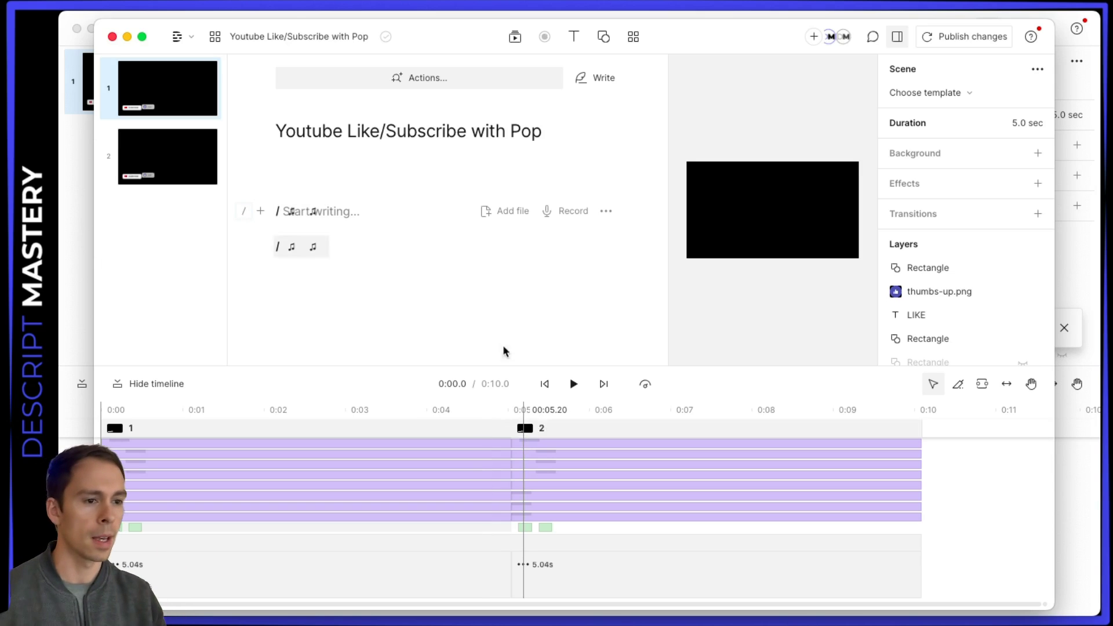
# - Reposition the Youtube Like/Subscribe with Pop template window on screen
pyautogui.moveTo(678, 40); pyautogui.dragTo(678, 73)
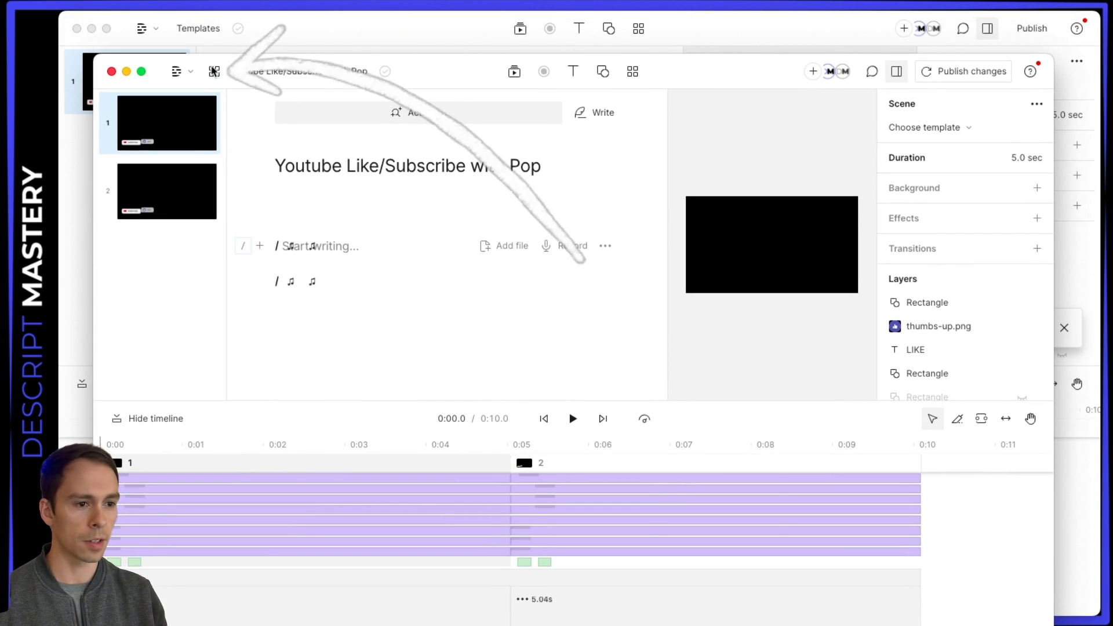
pyautogui.moveTo(409, 72); pyautogui.dragTo(439, 123)
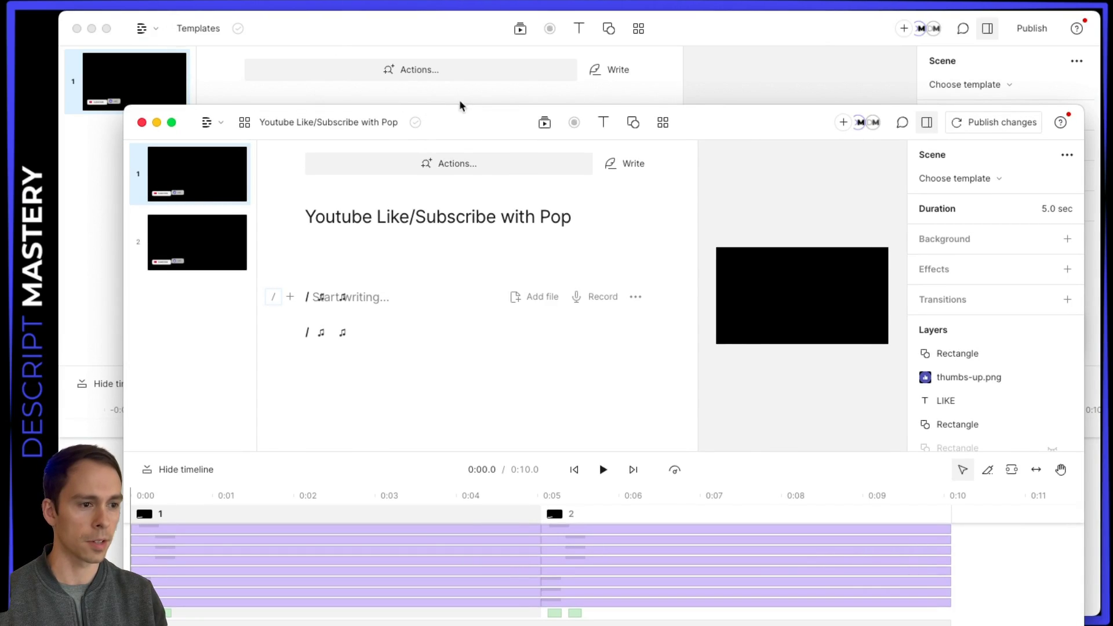
pyautogui.moveTo(463, 106); pyautogui.dragTo(417, 61)
# - Toggle the template gallery open and closed, then start publishing the template's changes
pyautogui.click(602, 53)
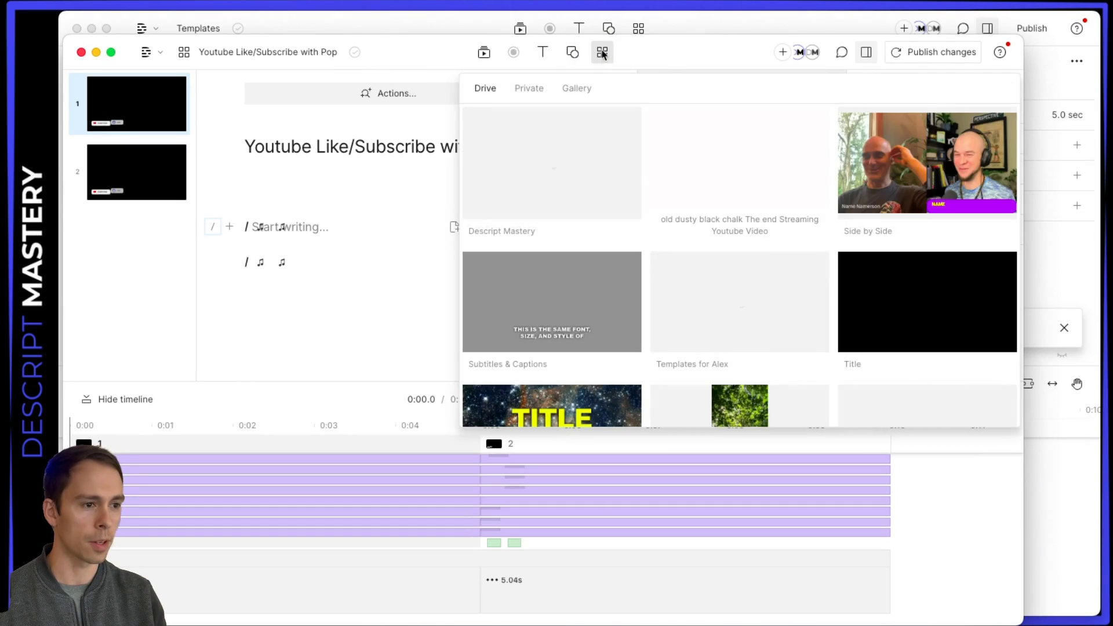
pyautogui.click(603, 53)
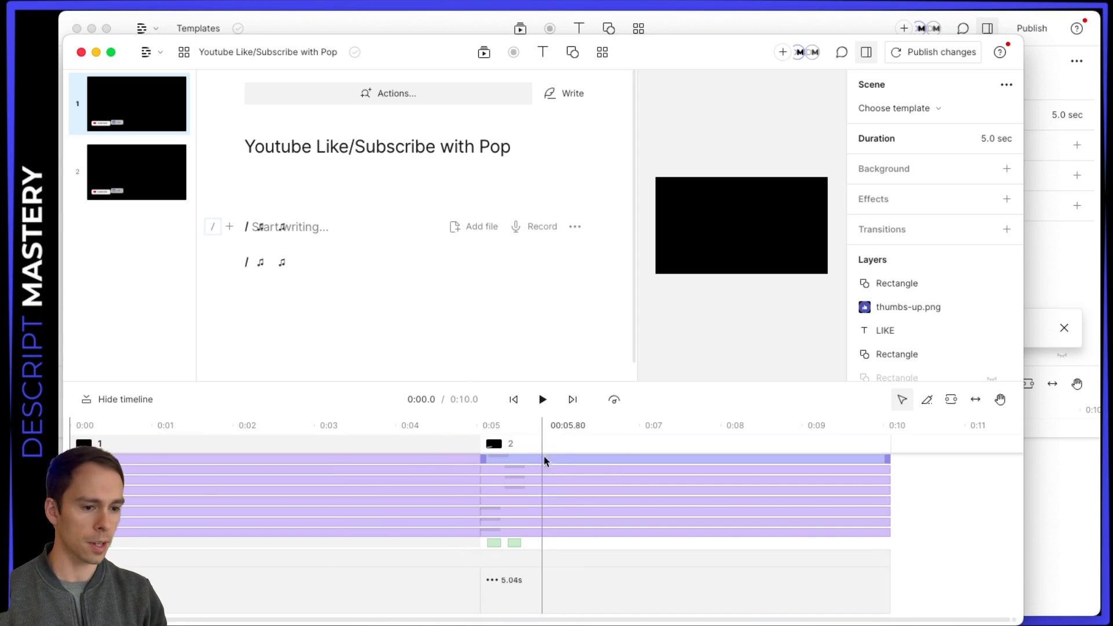
pyautogui.click(920, 54)
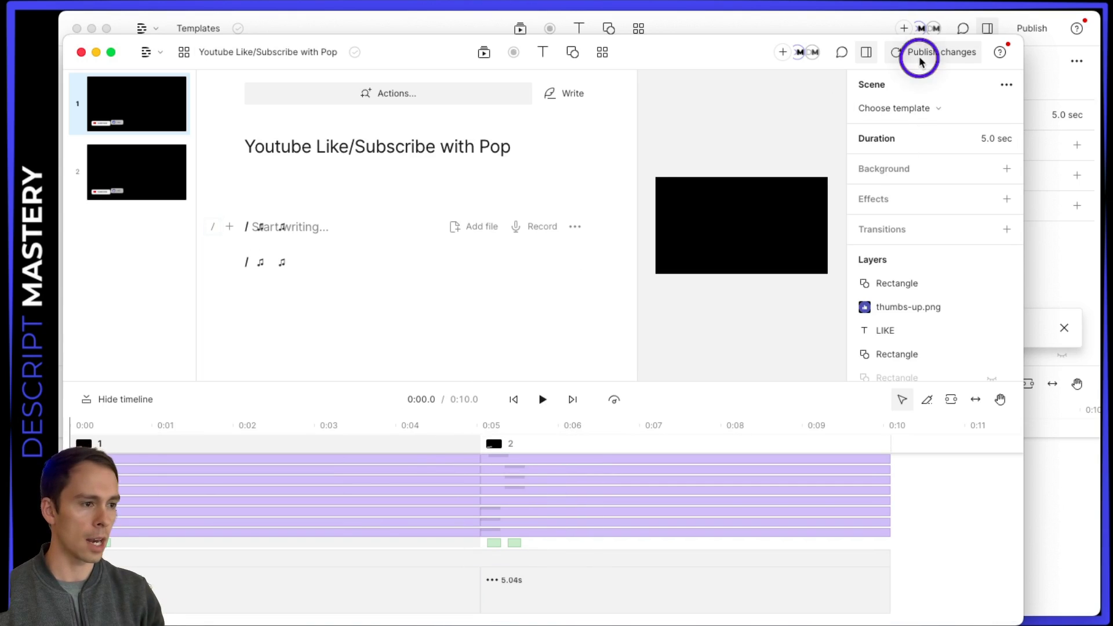
# - Name the template's first scene 'Youtube like #2'
pyautogui.click(557, 253)
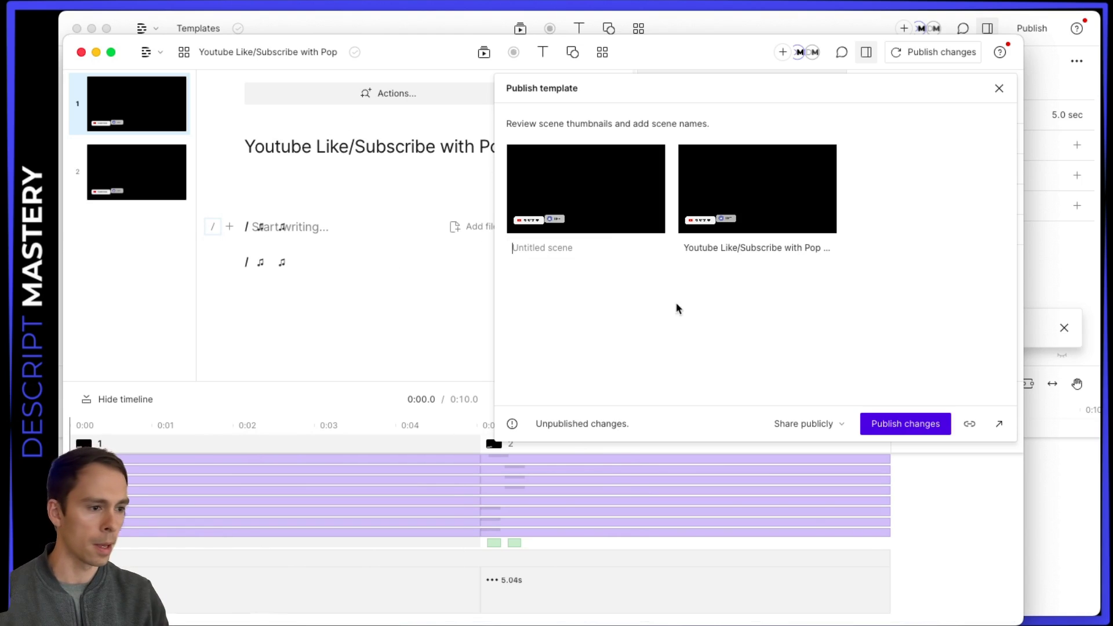
pyautogui.click(552, 250)
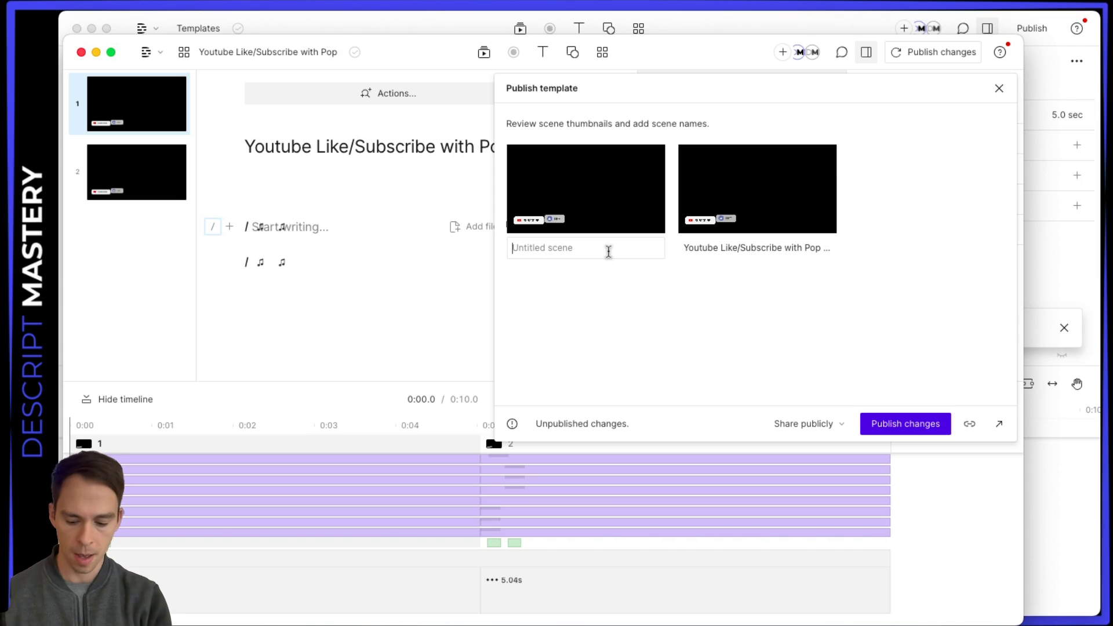
pyautogui.write('Youtube like #2')
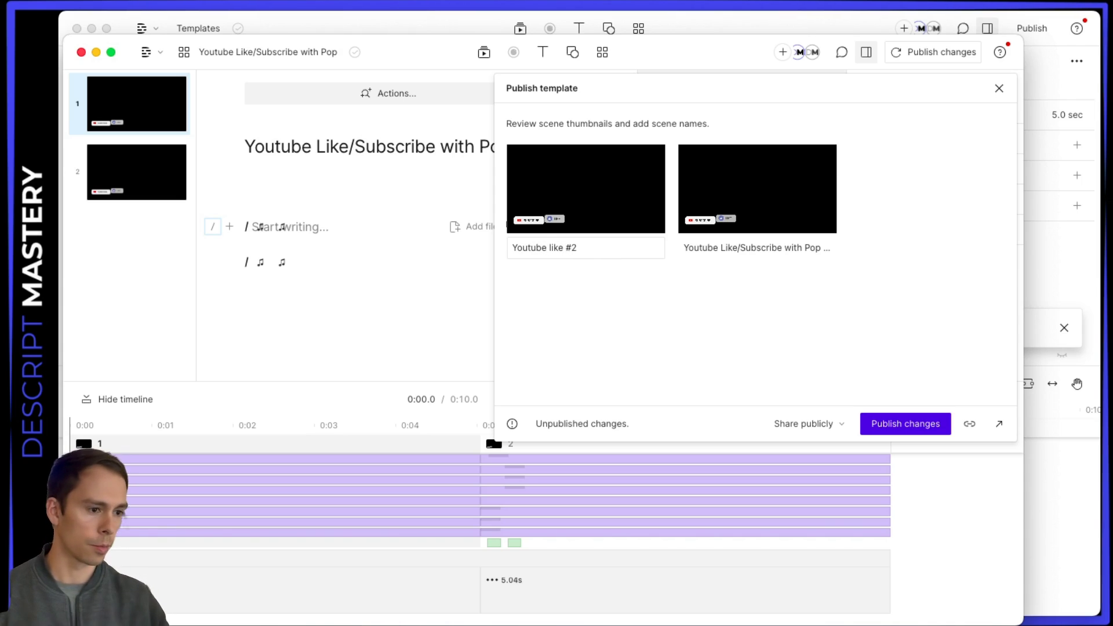
pyautogui.click(920, 307)
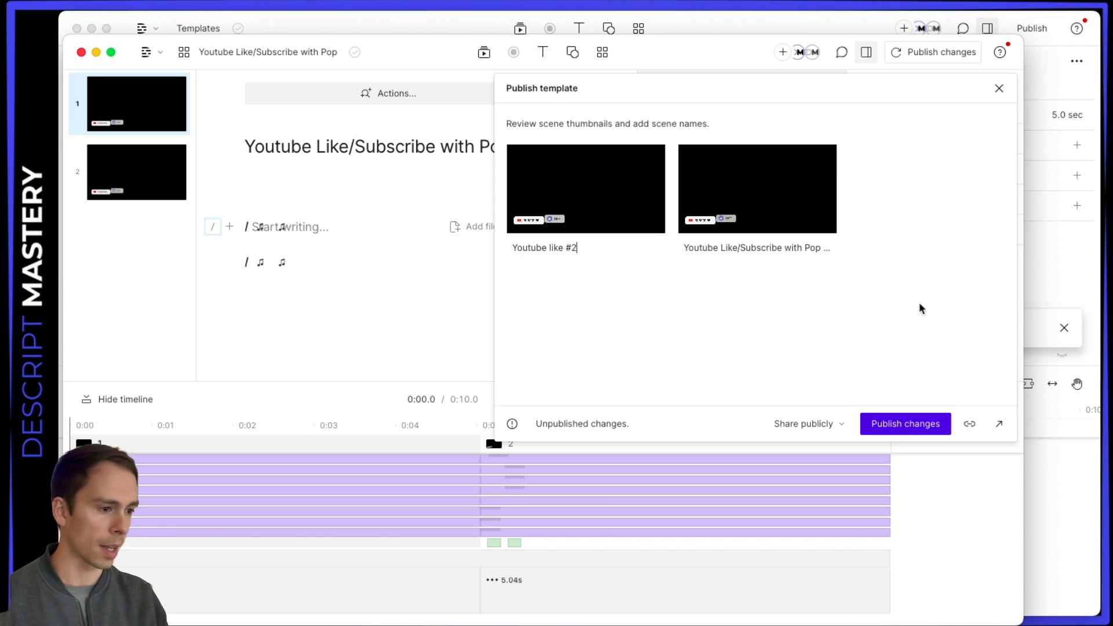
# - Review the template's sharing options and publish the changes
pyautogui.click(814, 431)
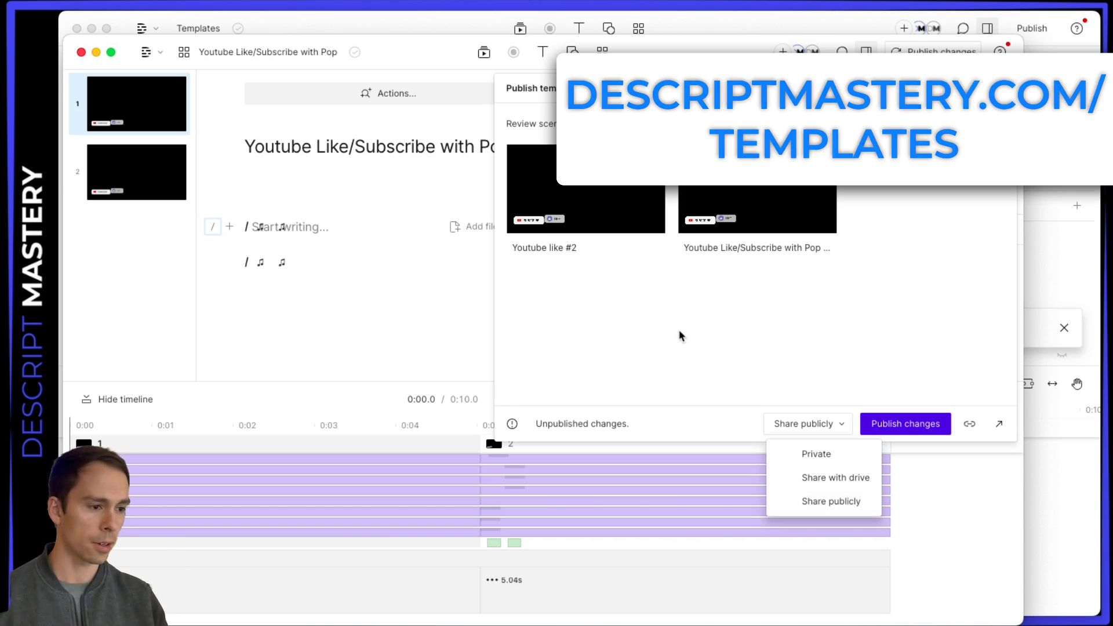
pyautogui.click(715, 335)
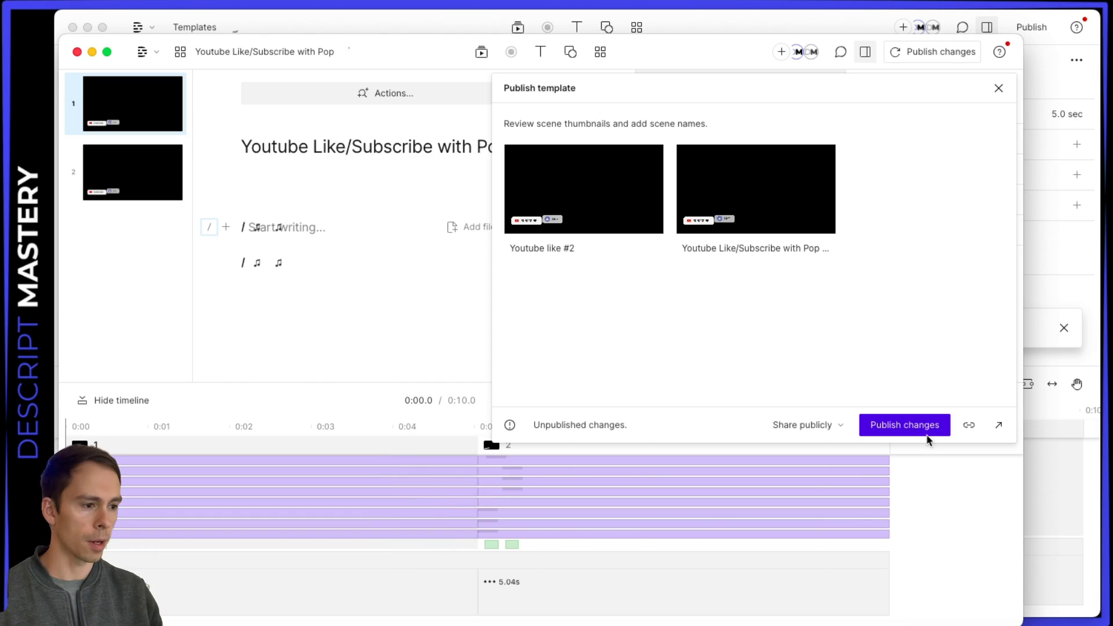
pyautogui.click(902, 426)
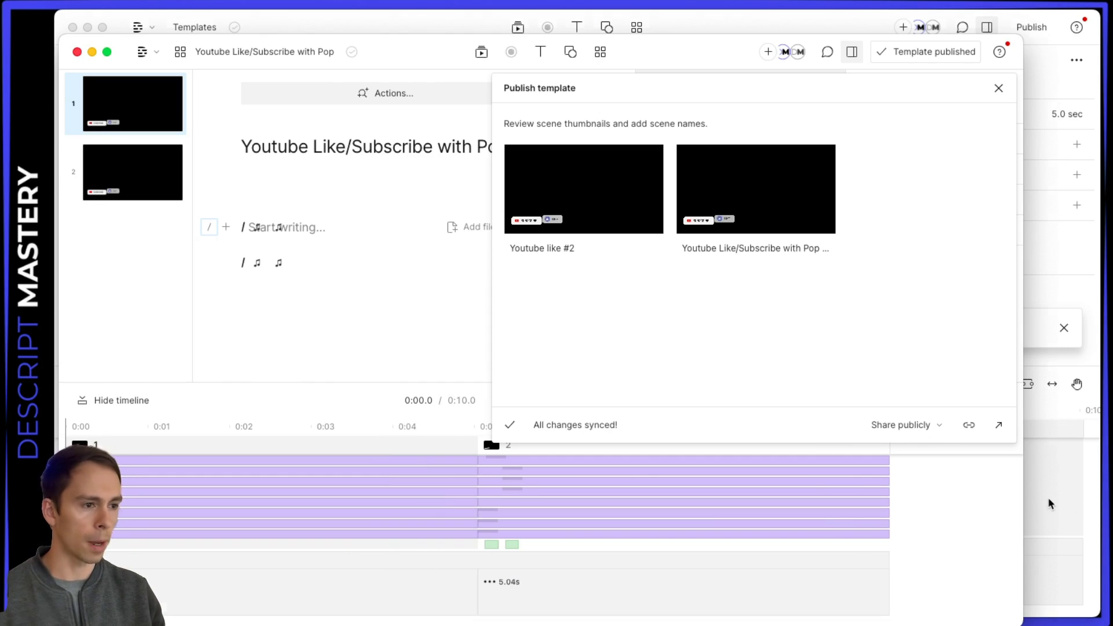
# - In the Templates project, apply the Youtube like #2 template to scene 2 and open its scene menu
pyautogui.click(1045, 513)
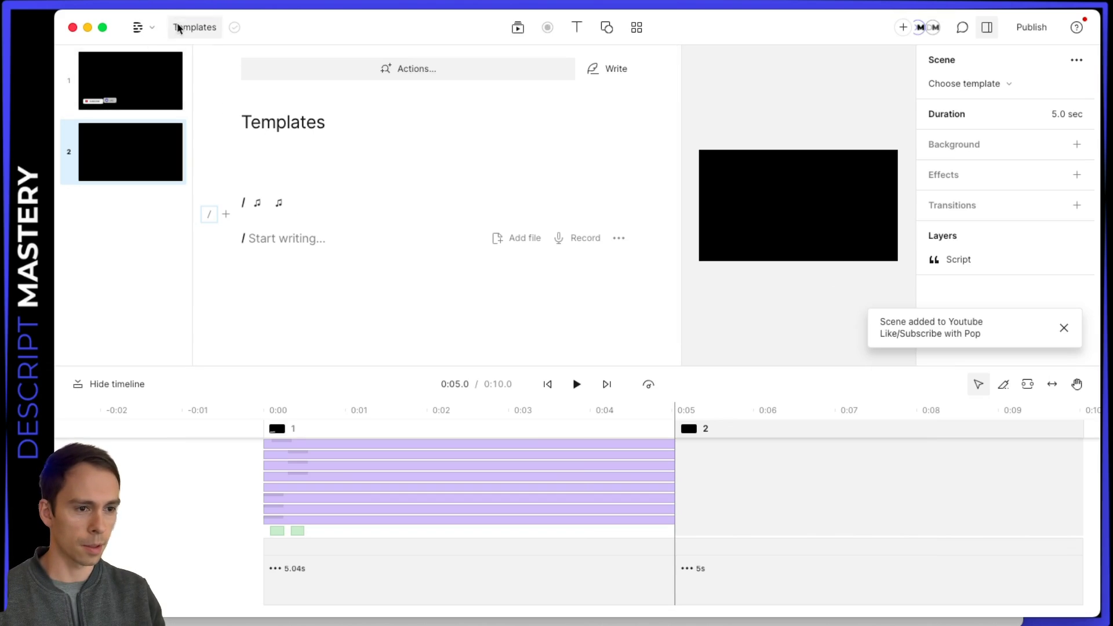
pyautogui.click(636, 28)
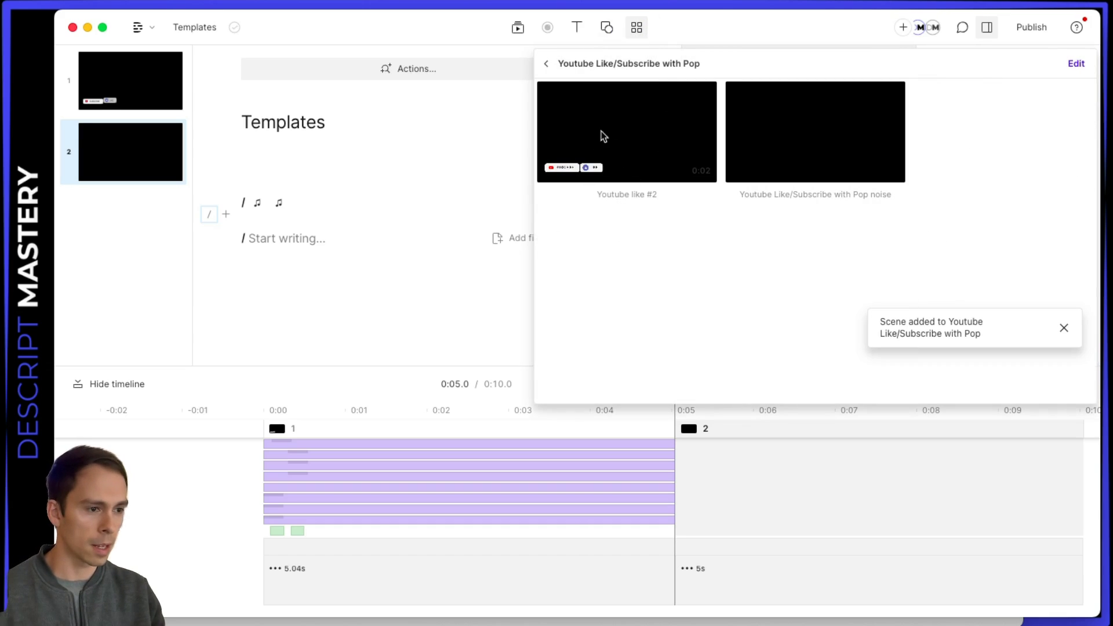
pyautogui.click(639, 124)
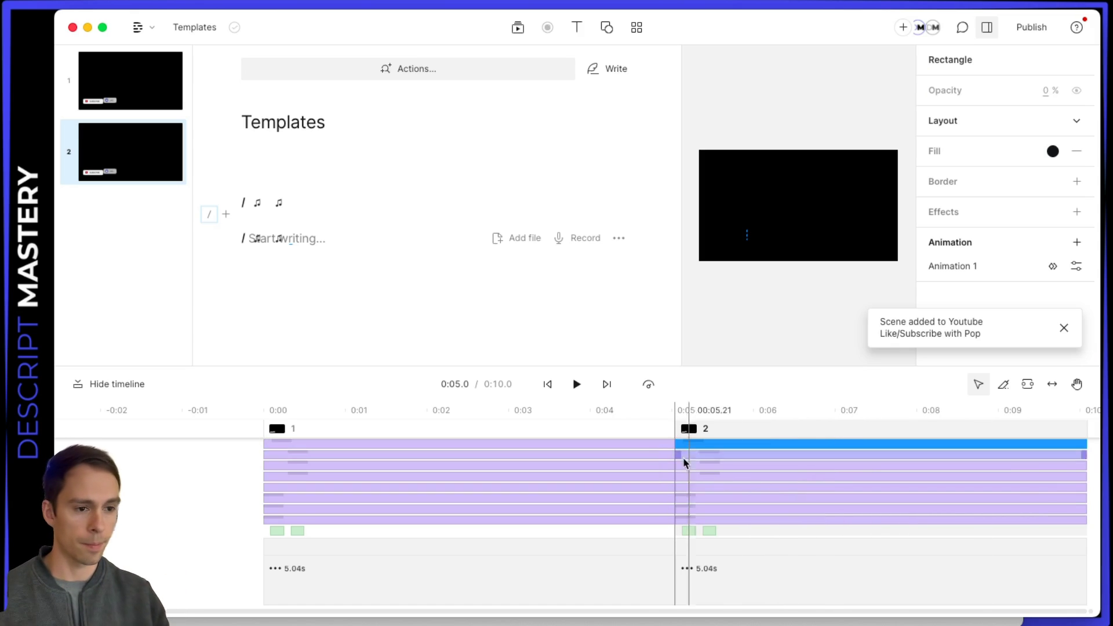
pyautogui.rightClick(134, 157)
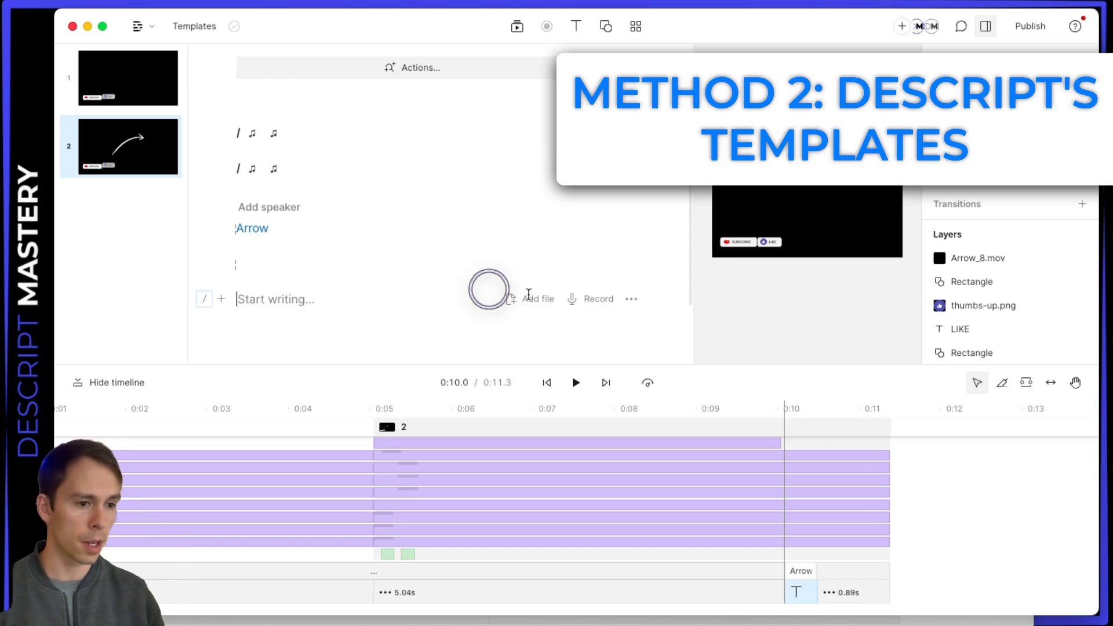
# - Append an empty scene 3 and browse the Private and Gallery template tabs
pyautogui.click(930, 479)
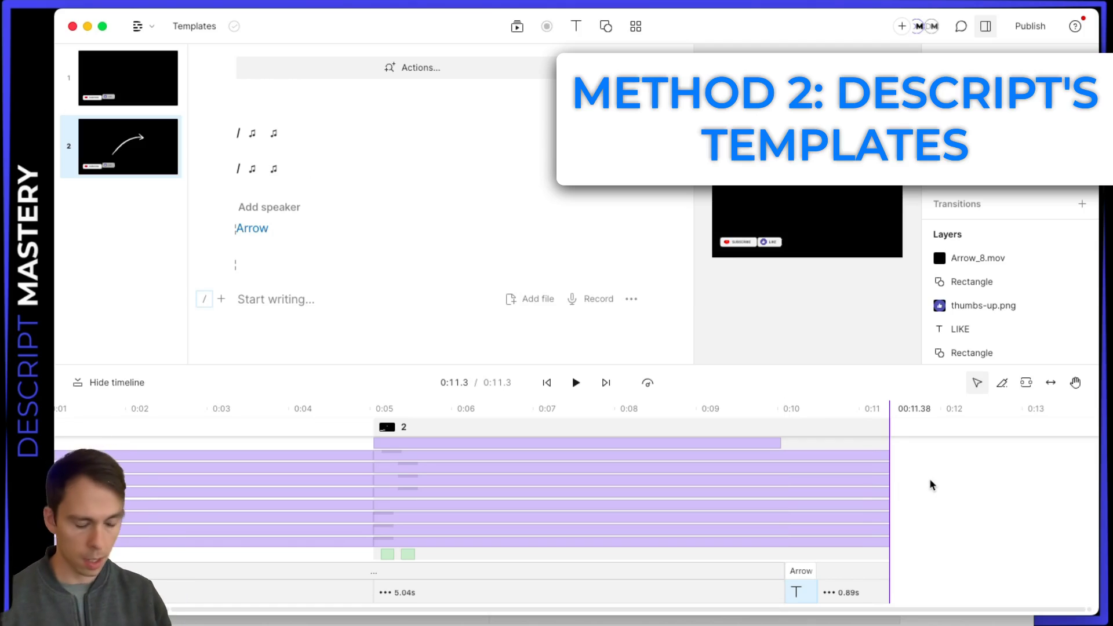
pyautogui.click(930, 485)
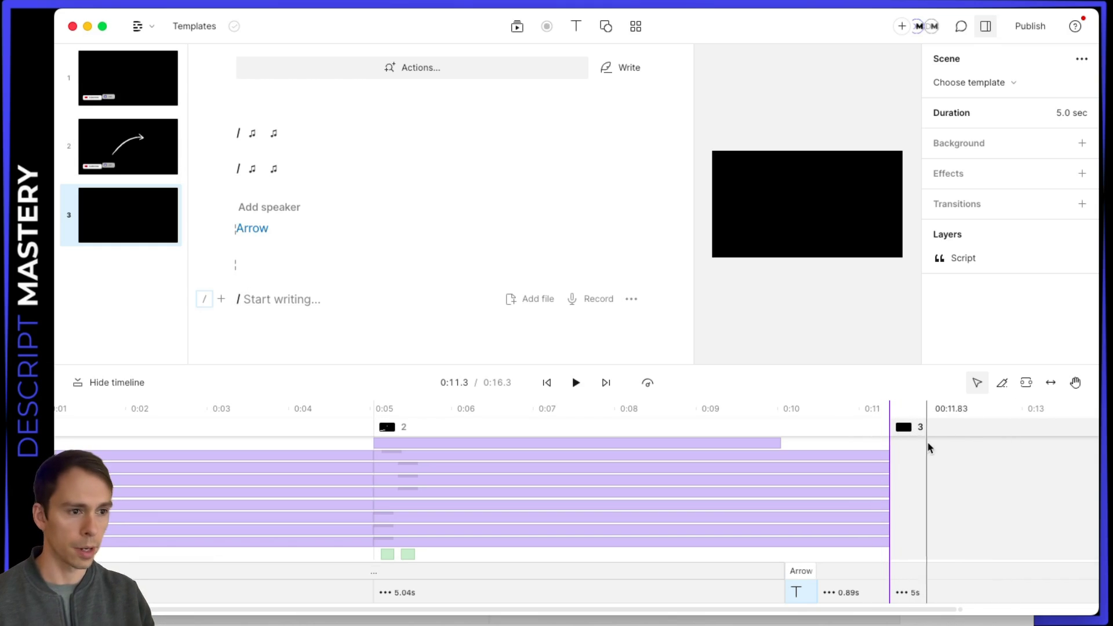
pyautogui.click(636, 27)
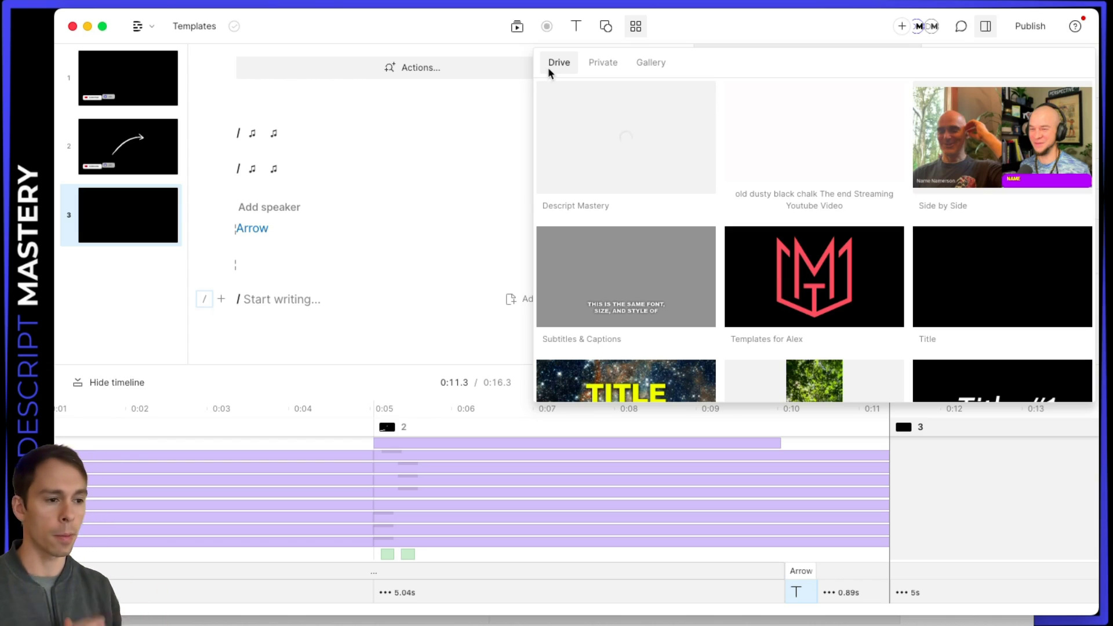
pyautogui.click(589, 68)
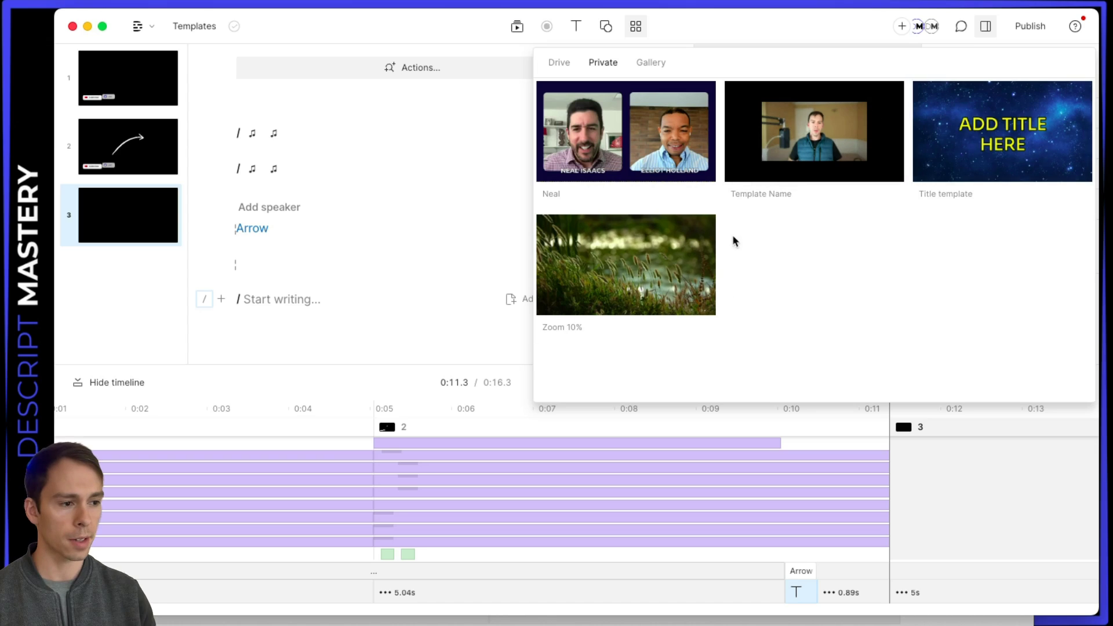
pyautogui.click(645, 68)
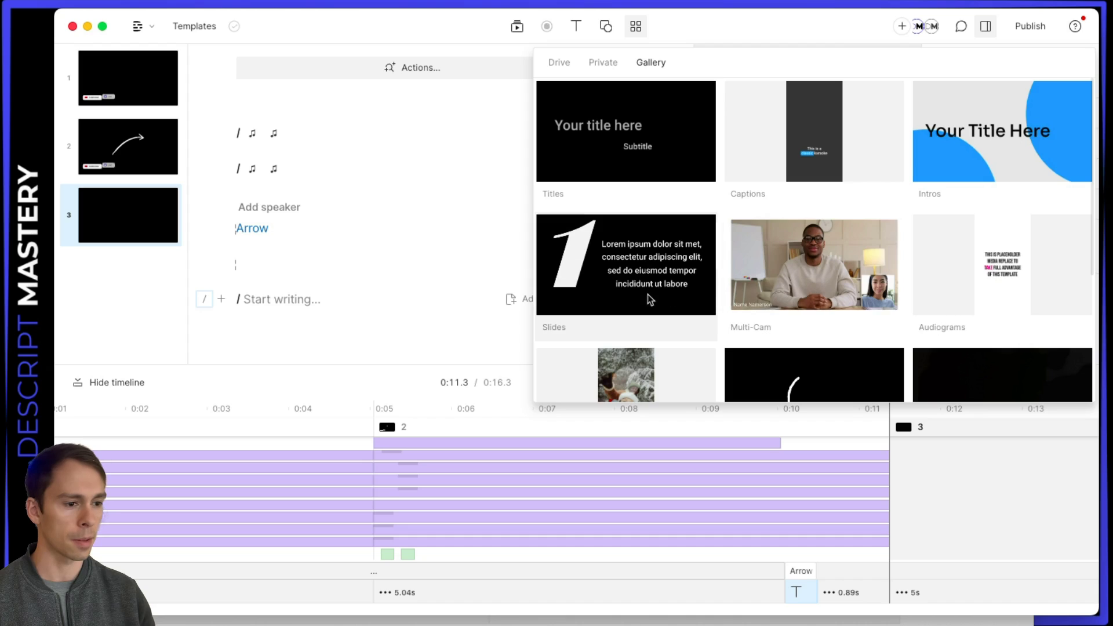
# - Browse the Titles, Annotations, Vertical and Multi-Cam gallery template categories
pyautogui.click(636, 138)
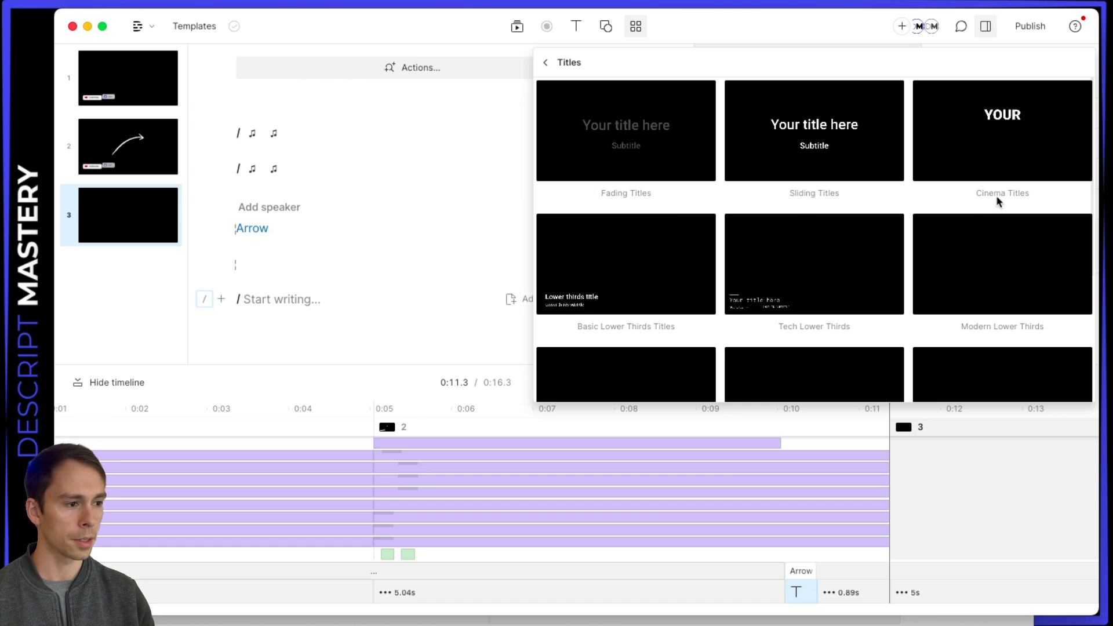
pyautogui.click(545, 62)
pyautogui.scroll(-5, 838, 226)
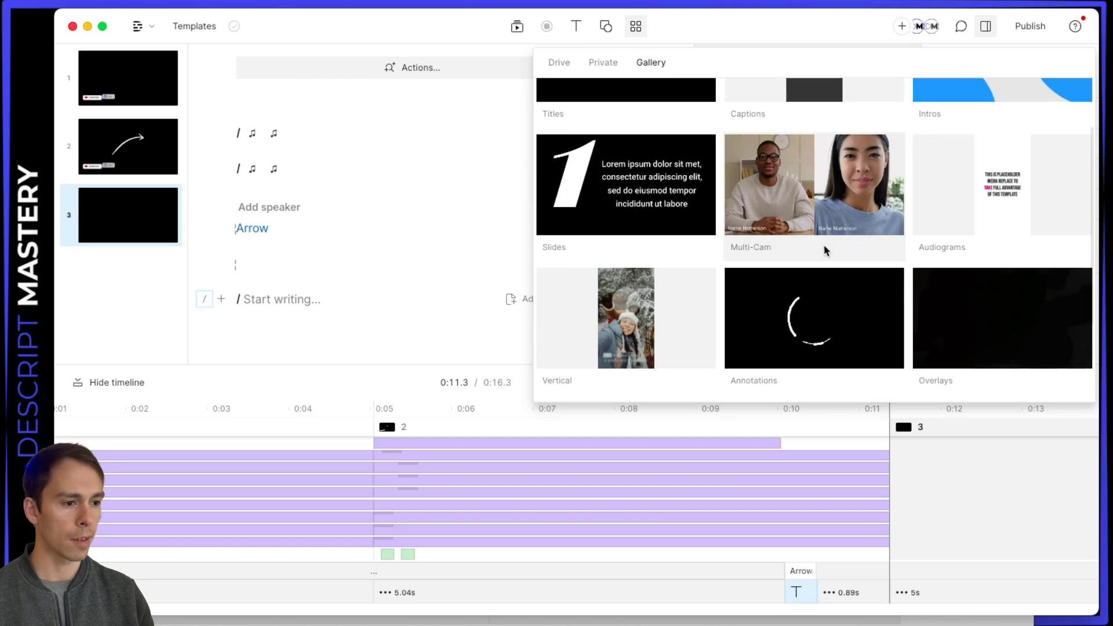
pyautogui.click(829, 223)
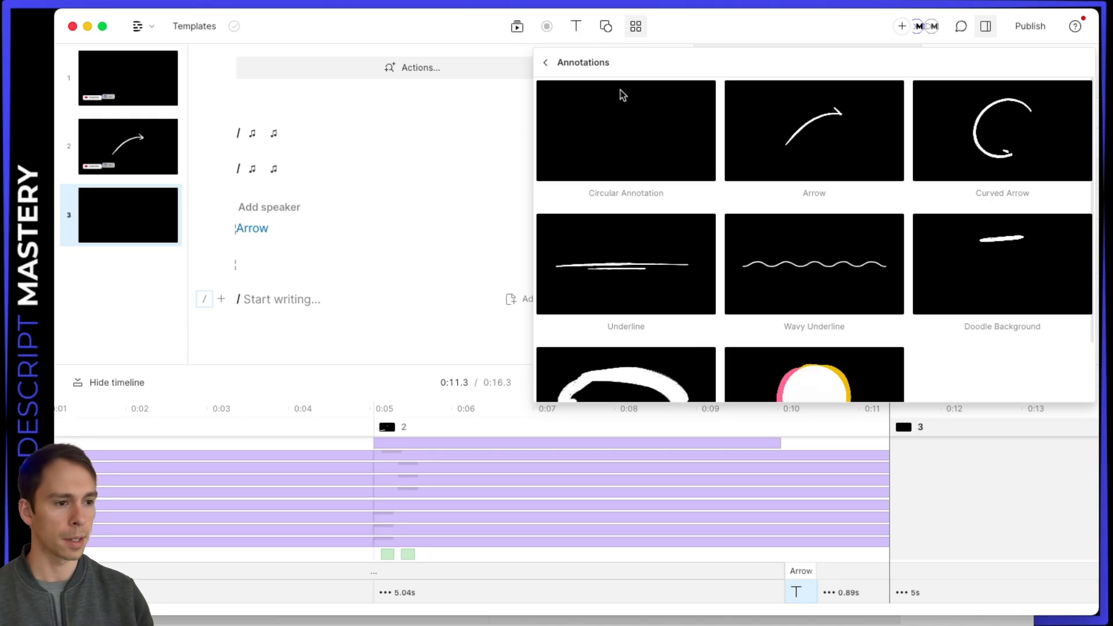
pyautogui.click(544, 64)
pyautogui.scroll(-4, 840, 268)
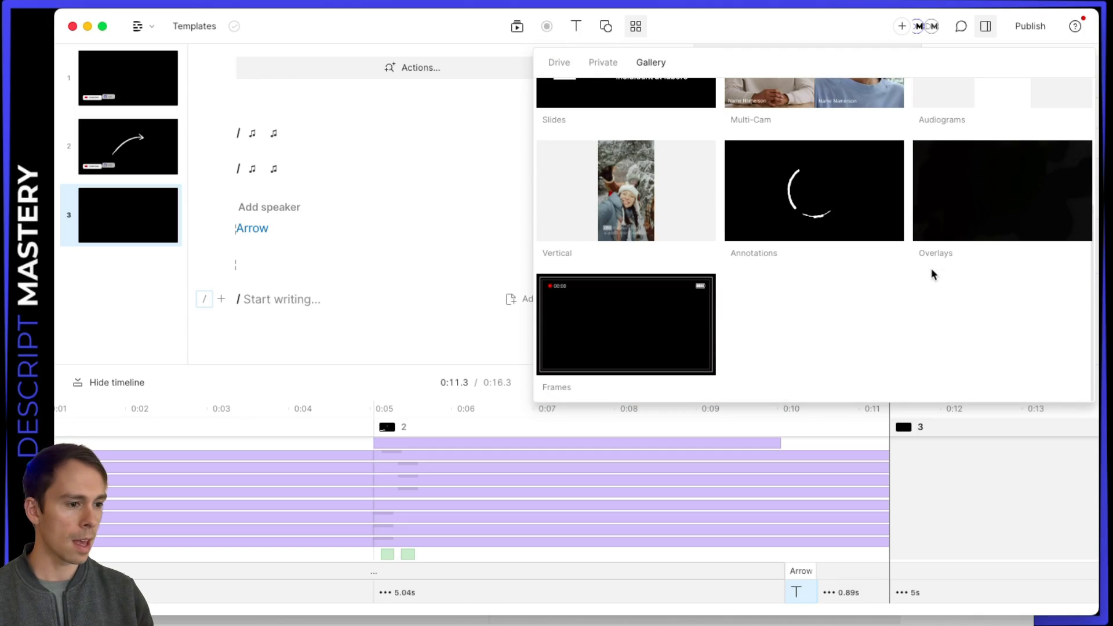
pyautogui.click(656, 213)
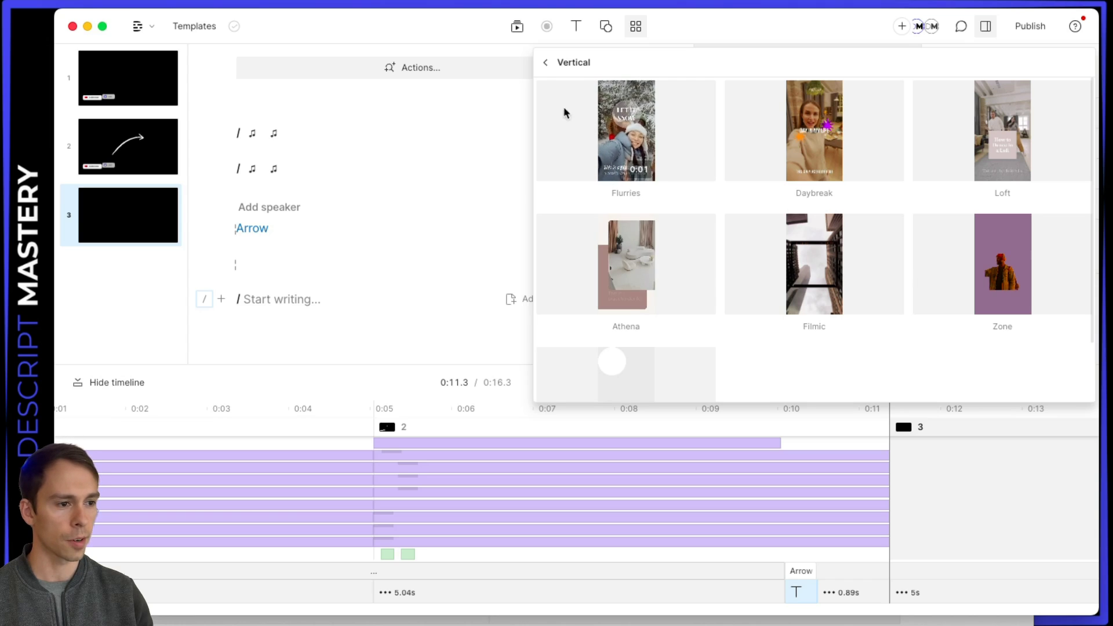
pyautogui.click(548, 64)
pyautogui.click(838, 284)
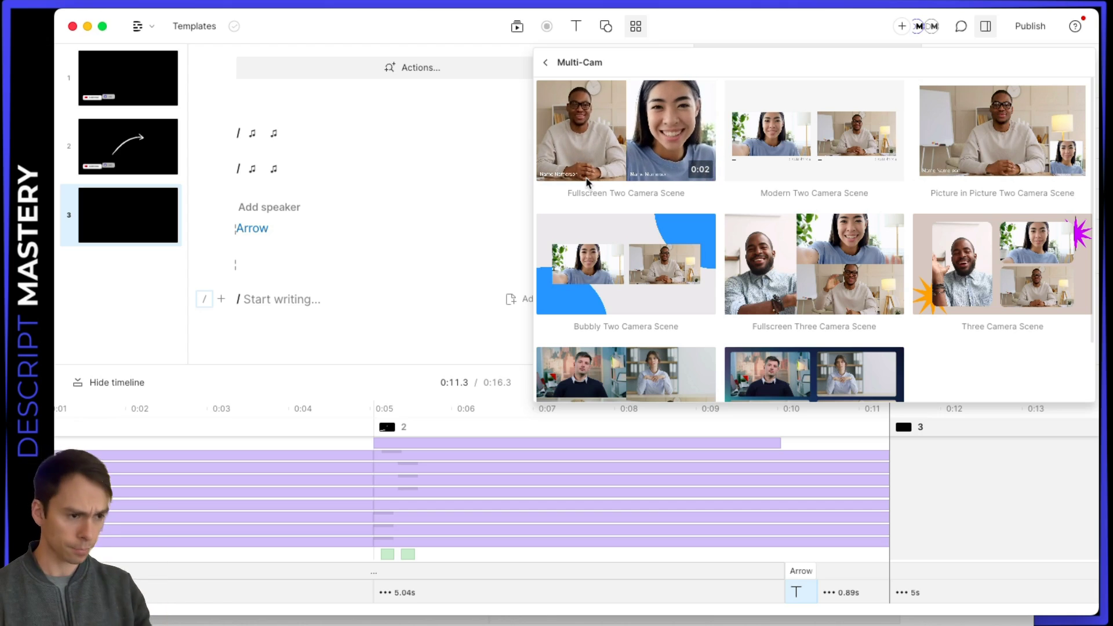
# - Apply the Cinema Titles template from Gallery > Titles to scene 3 and preview its animation
pyautogui.click(546, 63)
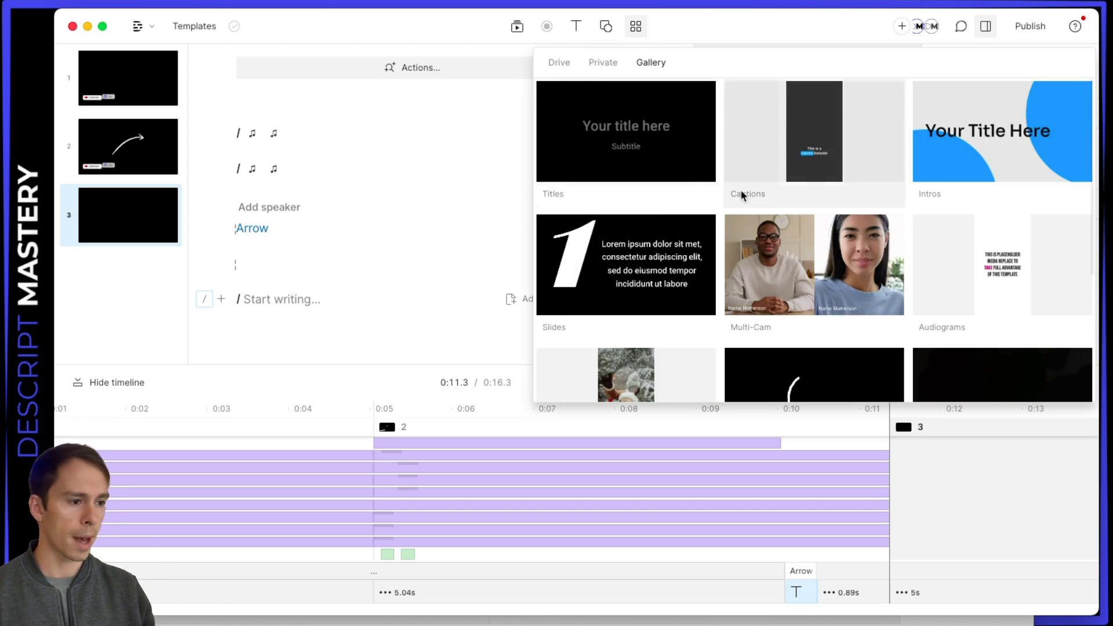
pyautogui.click(603, 140)
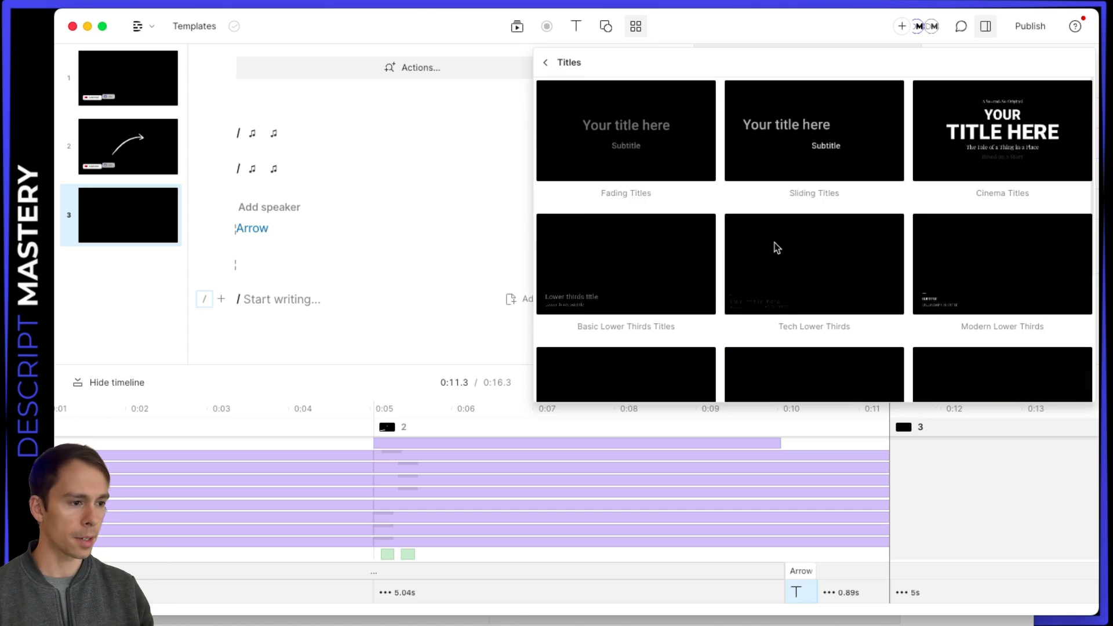
pyautogui.click(985, 146)
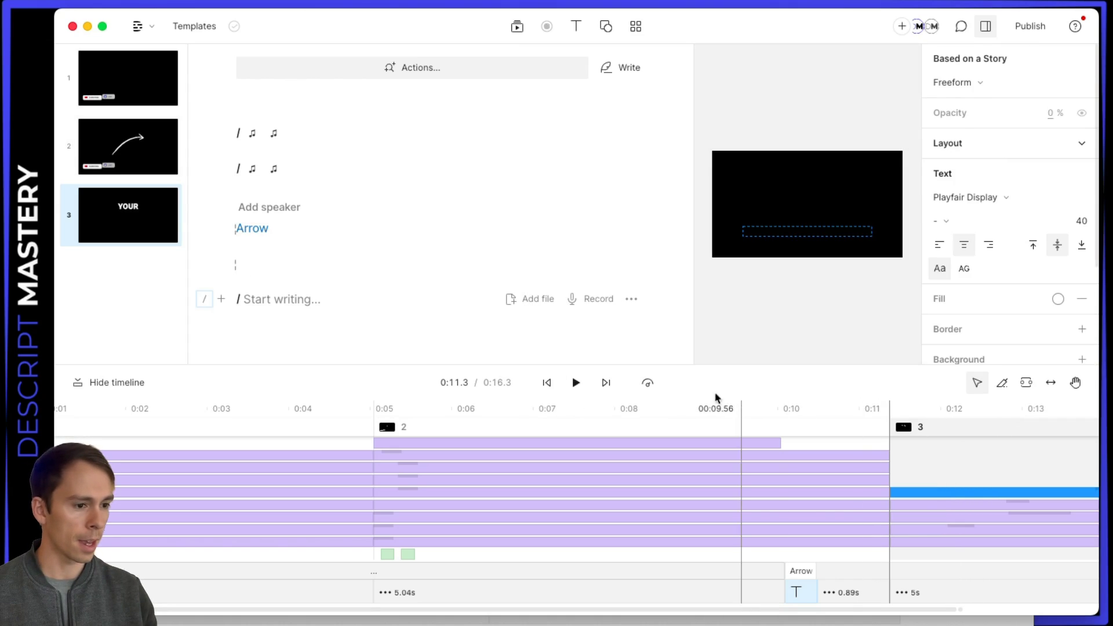
pyautogui.click(581, 389)
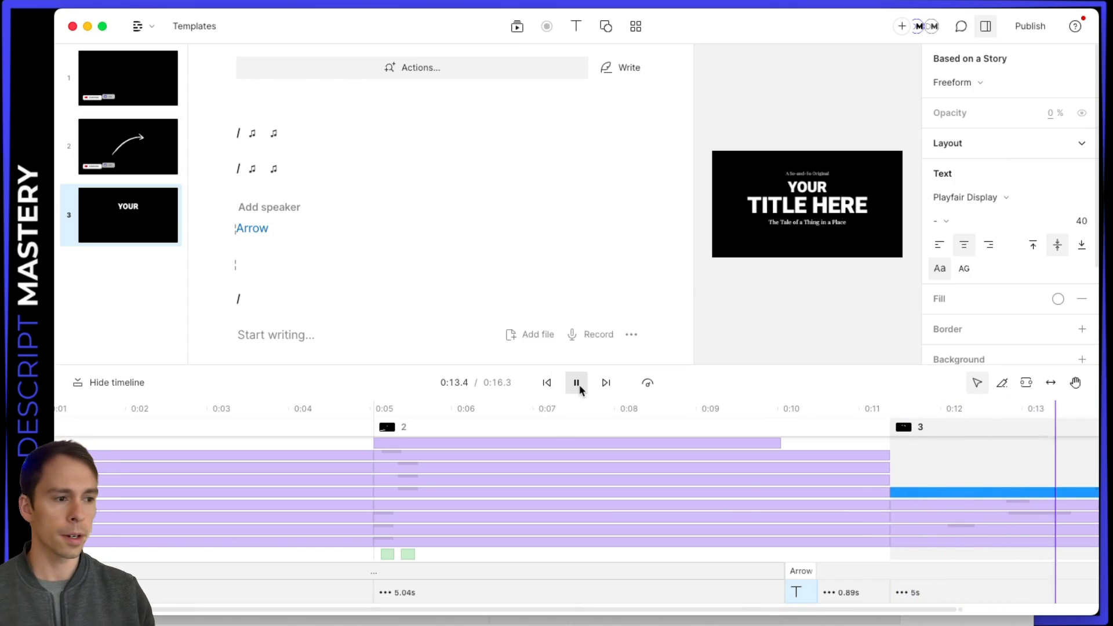
pyautogui.click(577, 384)
# - Change the TITLE HERE text to 'This is my title'
pyautogui.click(583, 507)
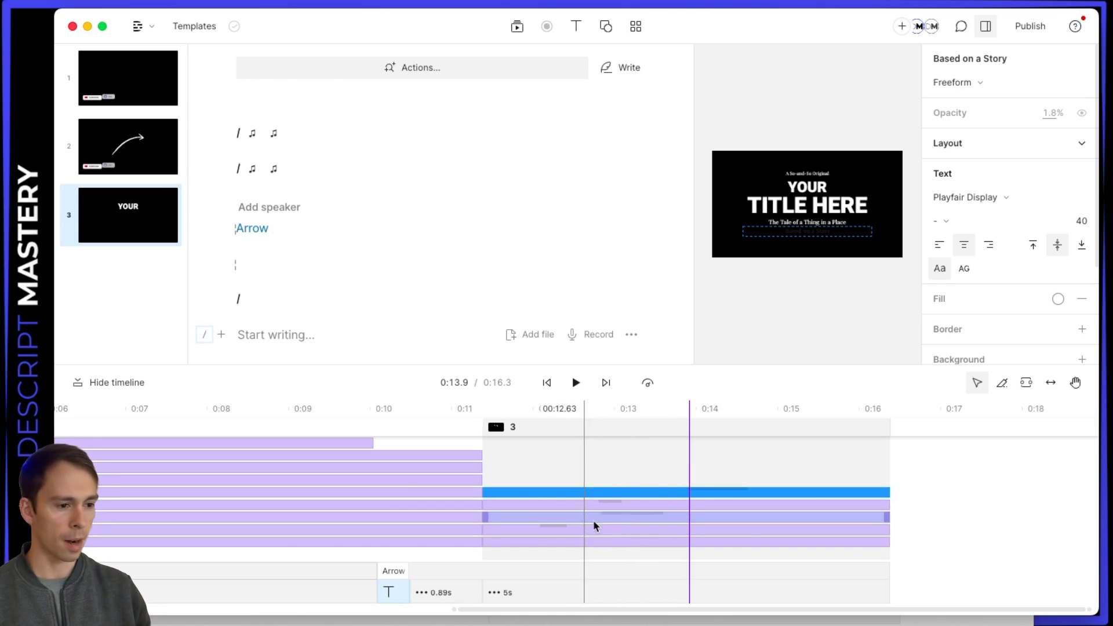
pyautogui.click(576, 458)
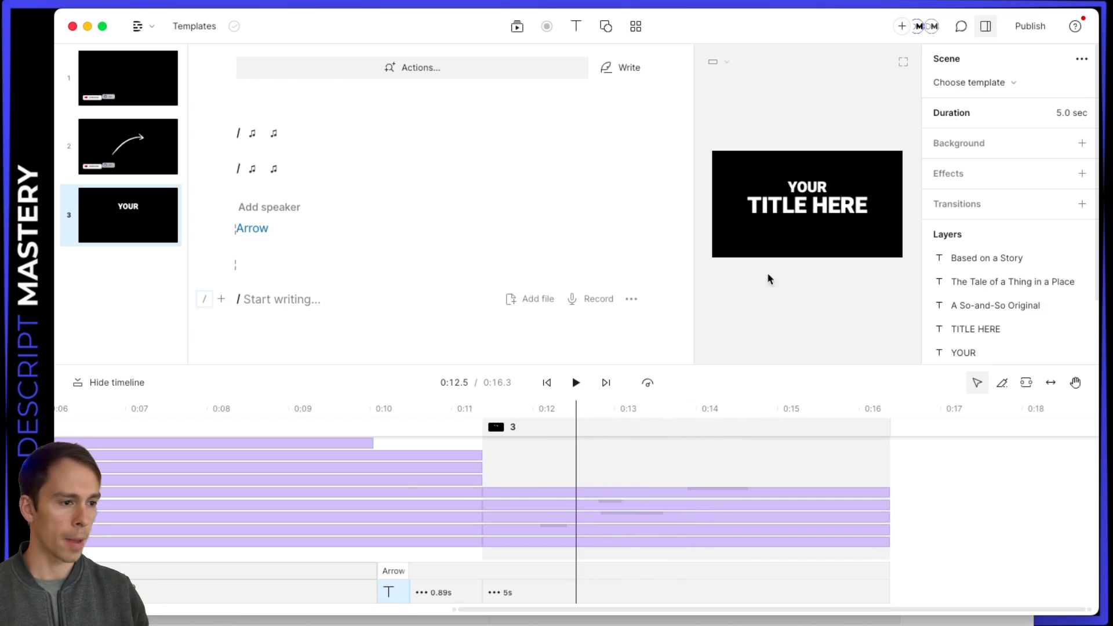
pyautogui.doubleClick(811, 206)
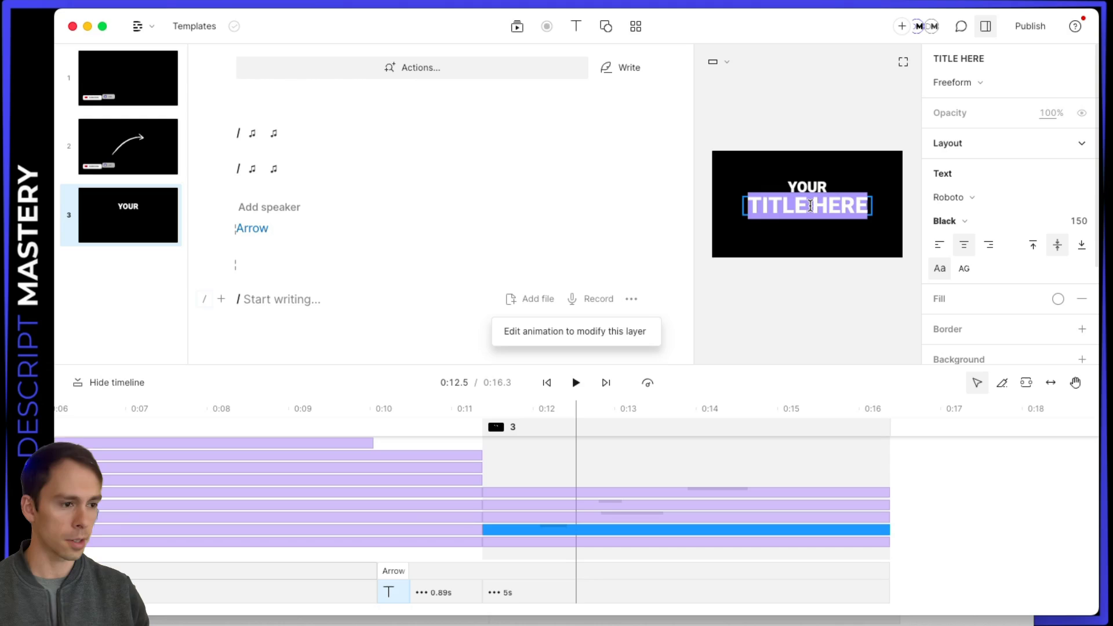
pyautogui.write('This is mt')
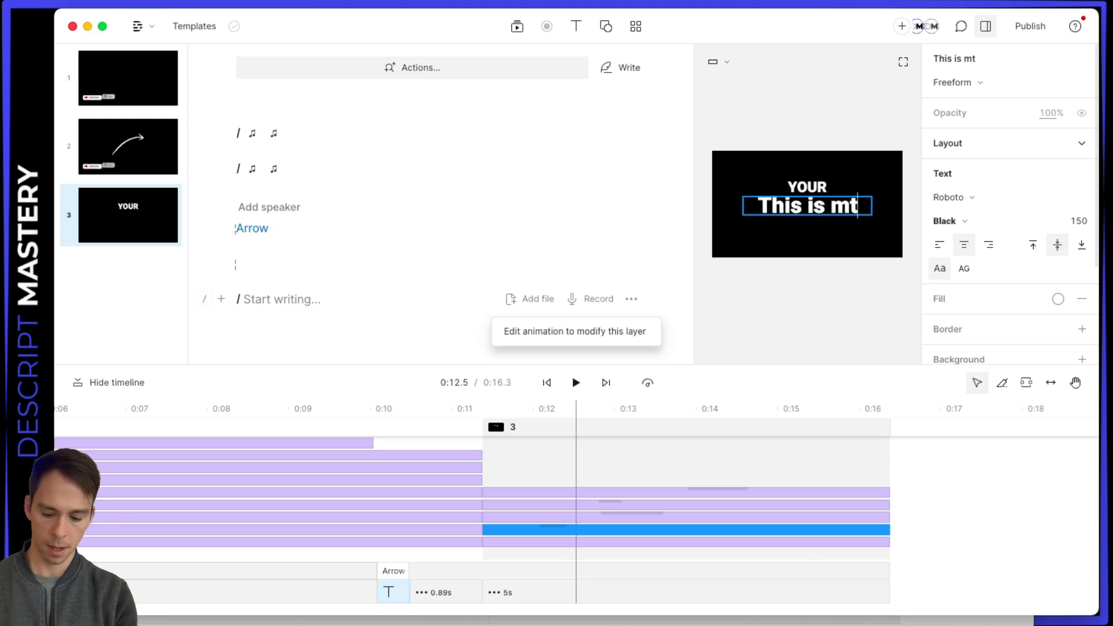
pyautogui.press('BackSpace')
pyautogui.write('y title')
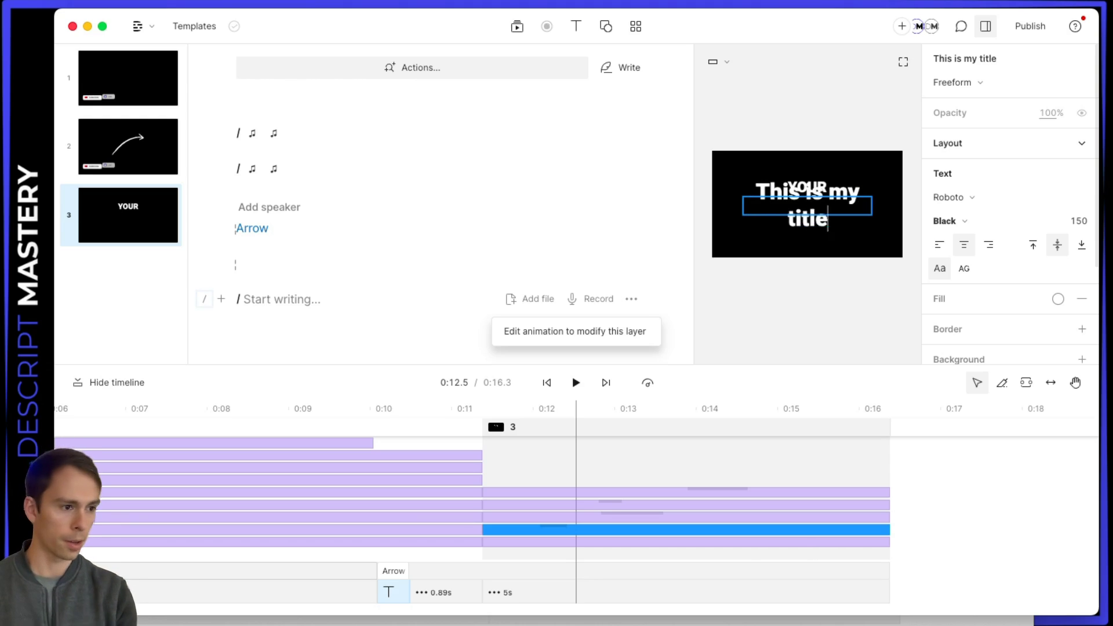
pyautogui.click(824, 139)
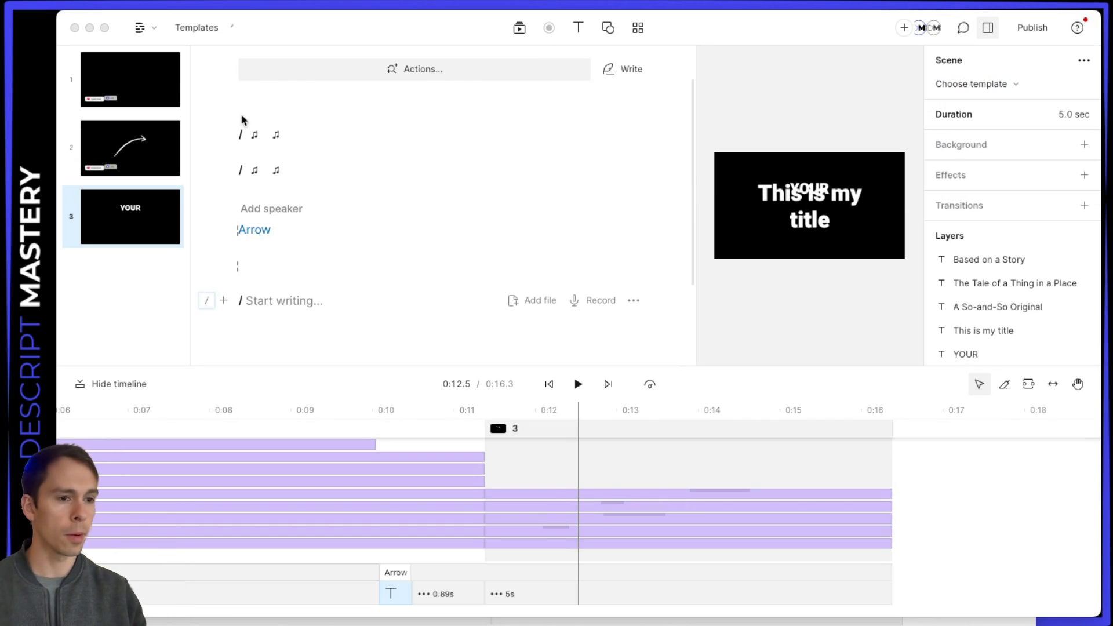
# - From the projects list's saved templates, create a new Untitled template
pyautogui.click(157, 34)
pyautogui.click(148, 29)
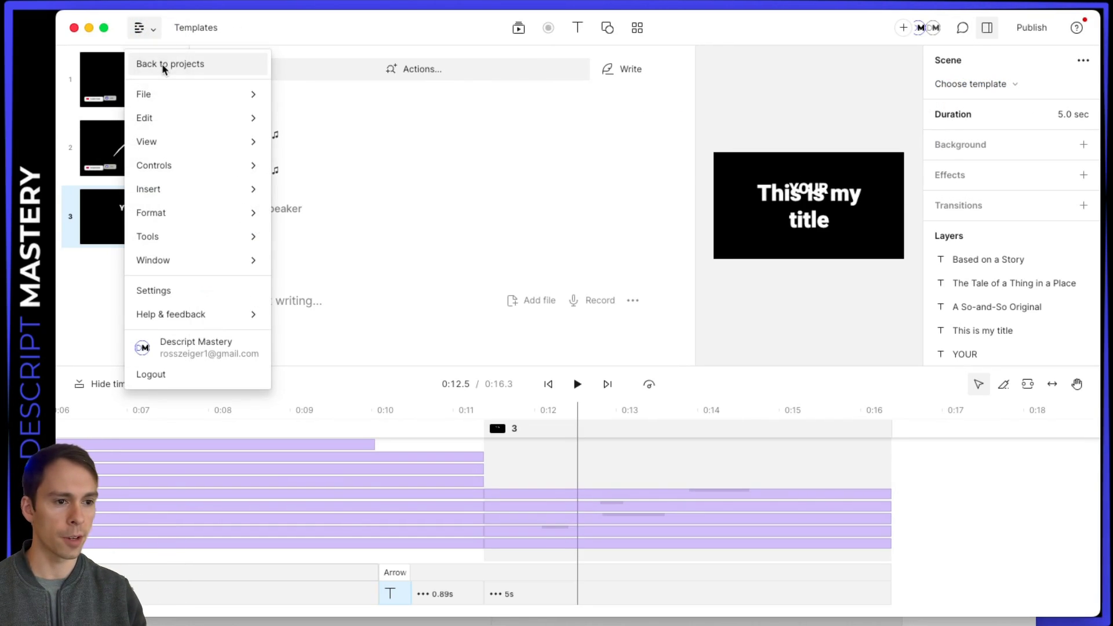
pyautogui.click(165, 63)
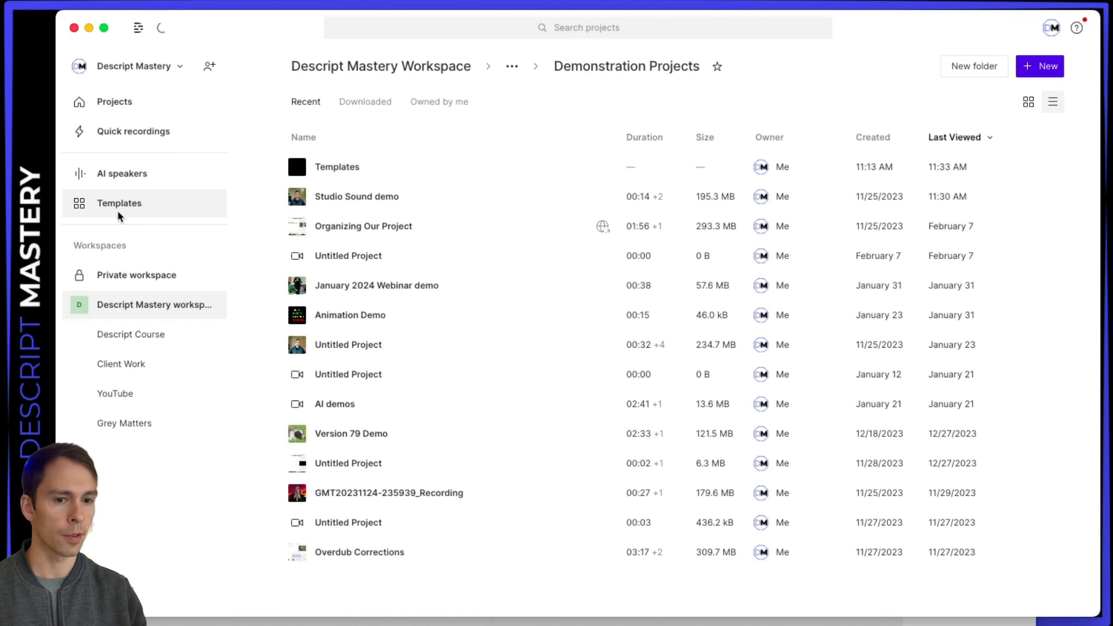
pyautogui.click(123, 207)
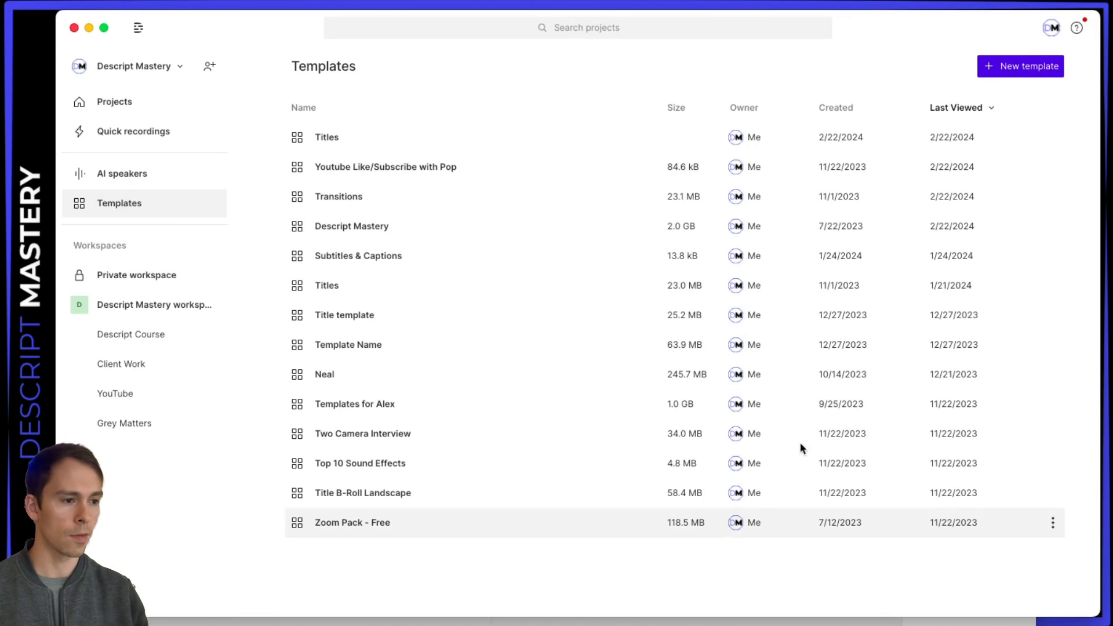
pyautogui.click(551, 137)
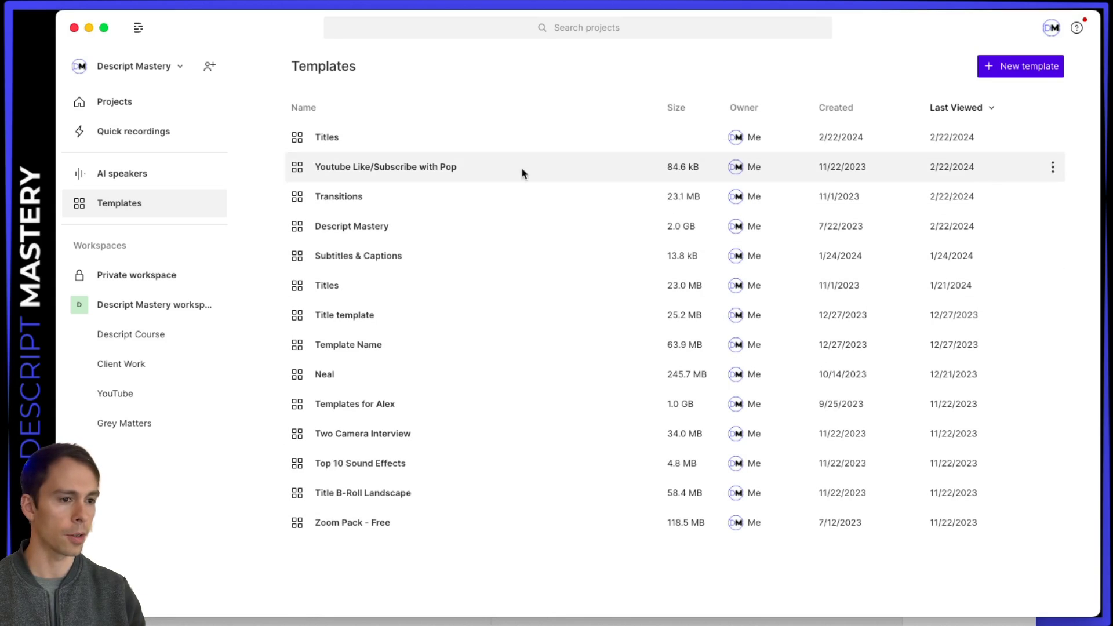
pyautogui.click(1007, 72)
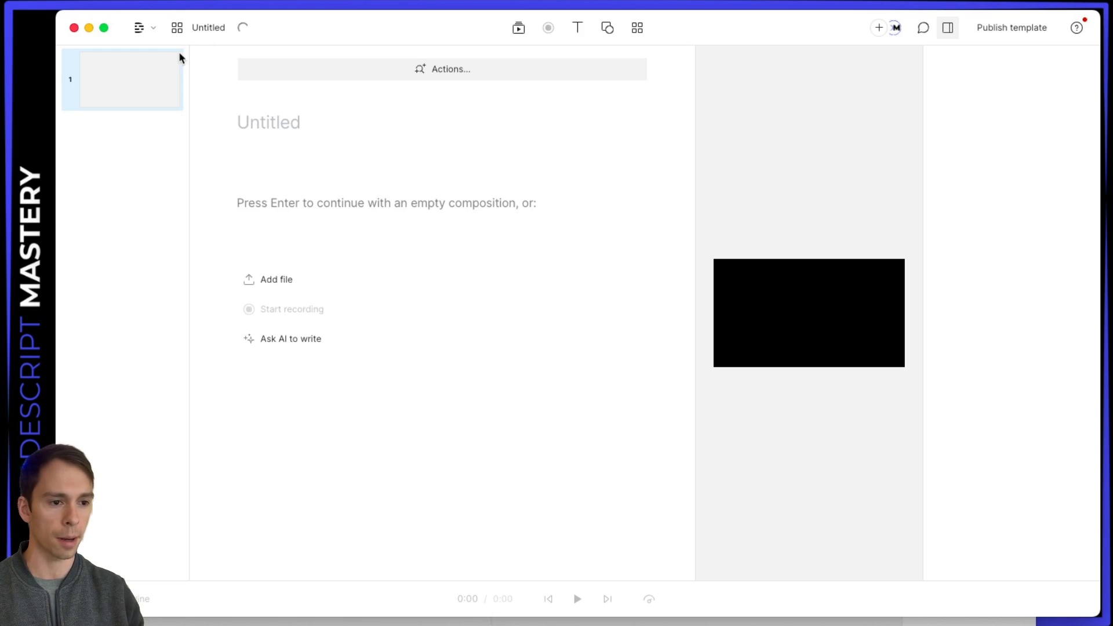
# - Rename the new template to 'Test template' and continue with an empty composition
pyautogui.click(278, 122)
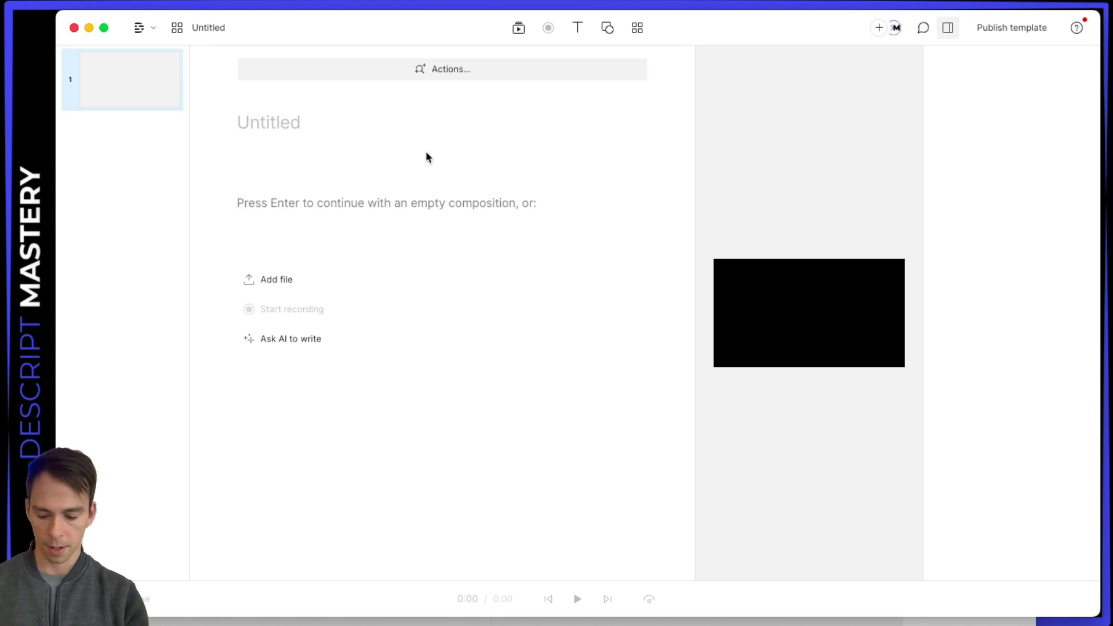
pyautogui.write('Test temple')
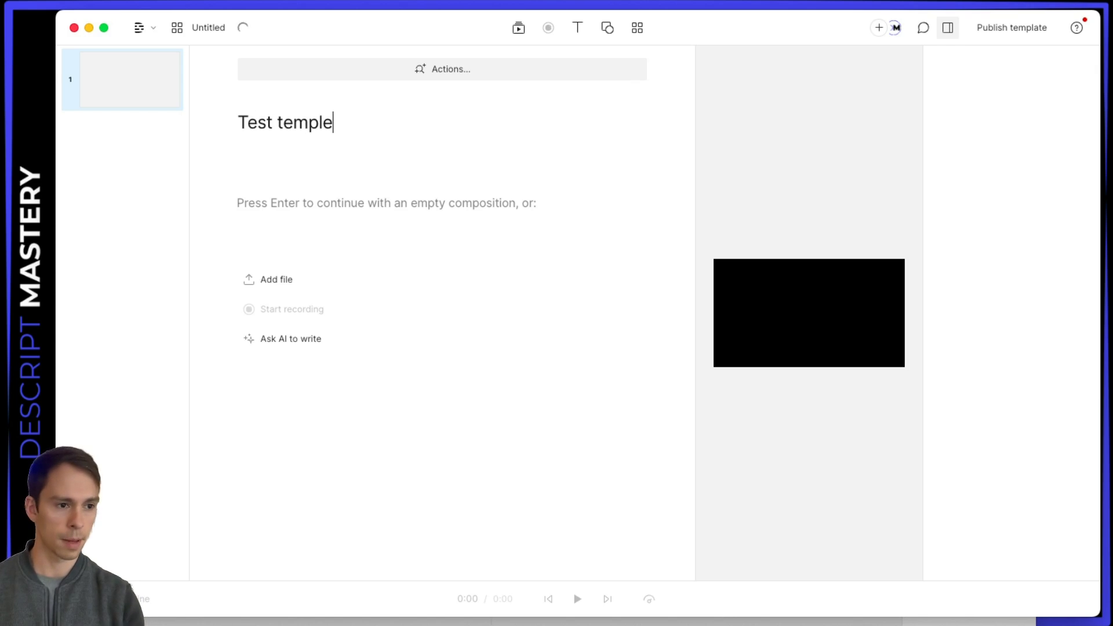
pyautogui.press('BackSpace')
pyautogui.write('ate')
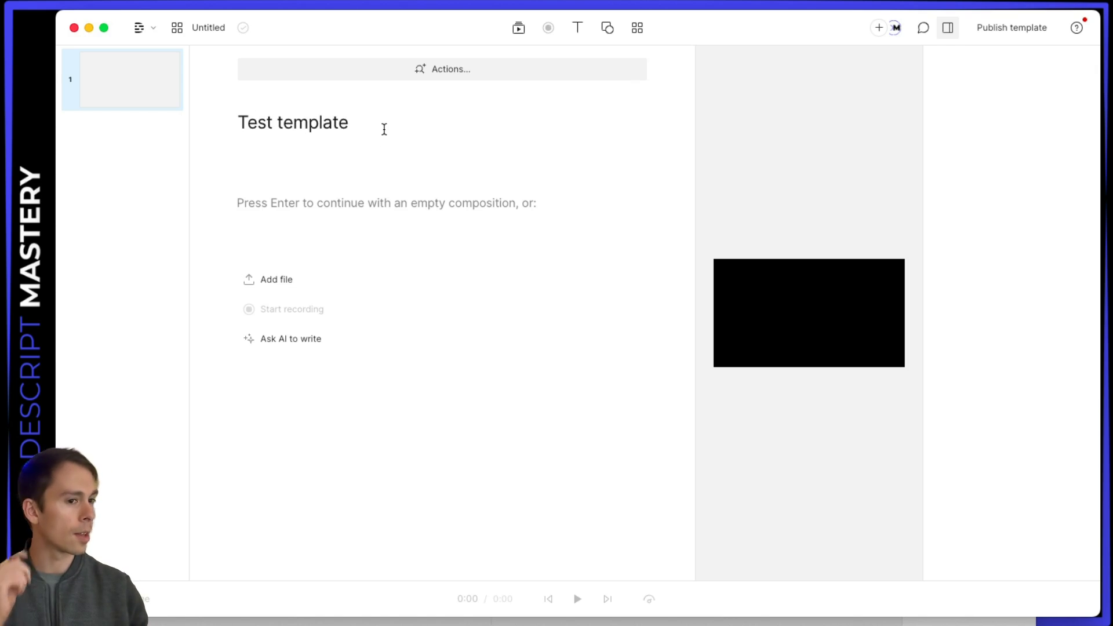
pyautogui.click(385, 128)
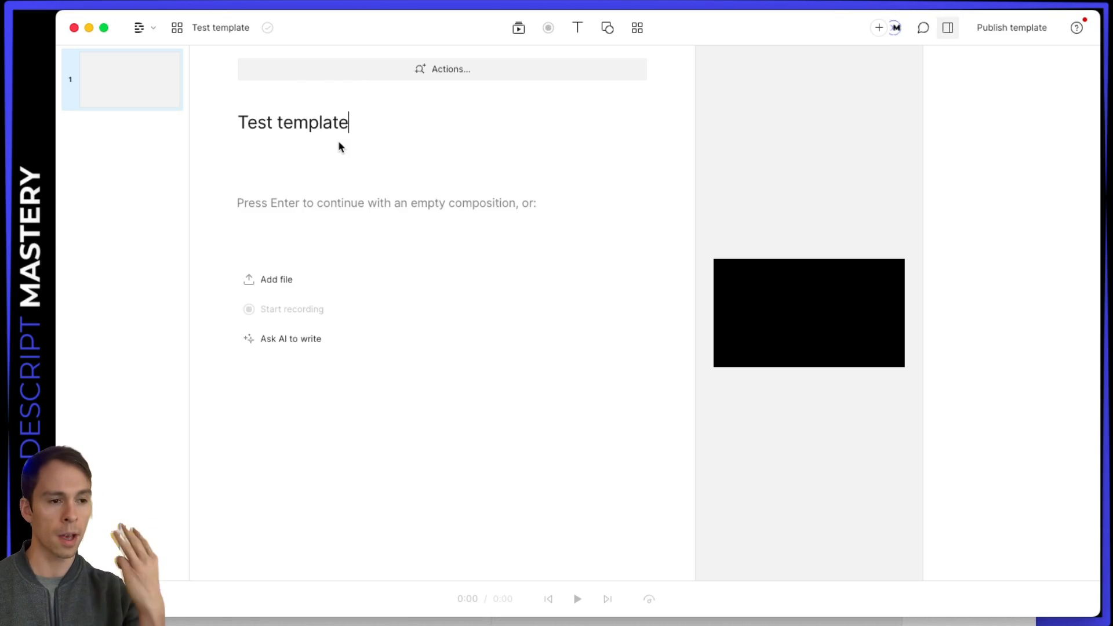
pyautogui.click(341, 197)
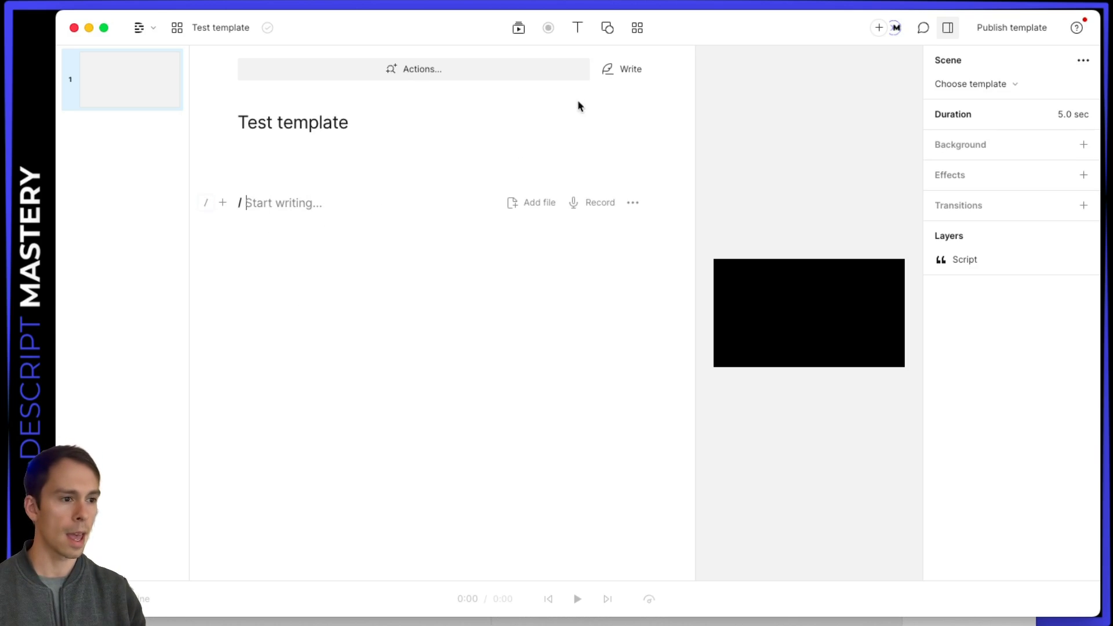
# - Add a title layer to scene 1 in Arial MT Black, size 250, centre-aligned
pyautogui.click(576, 30)
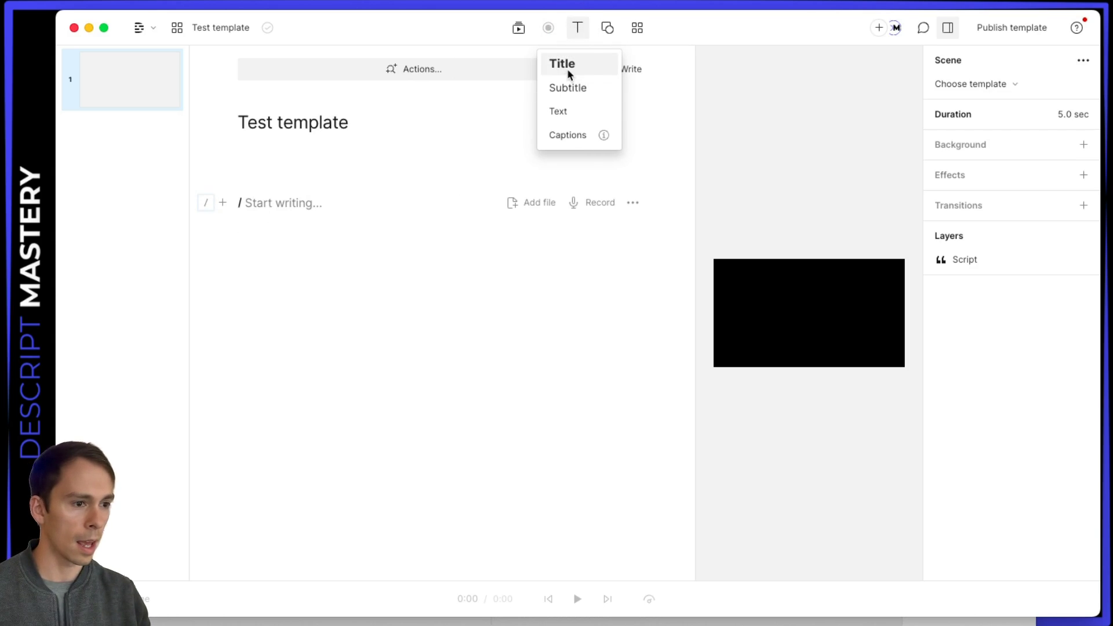
pyautogui.click(568, 68)
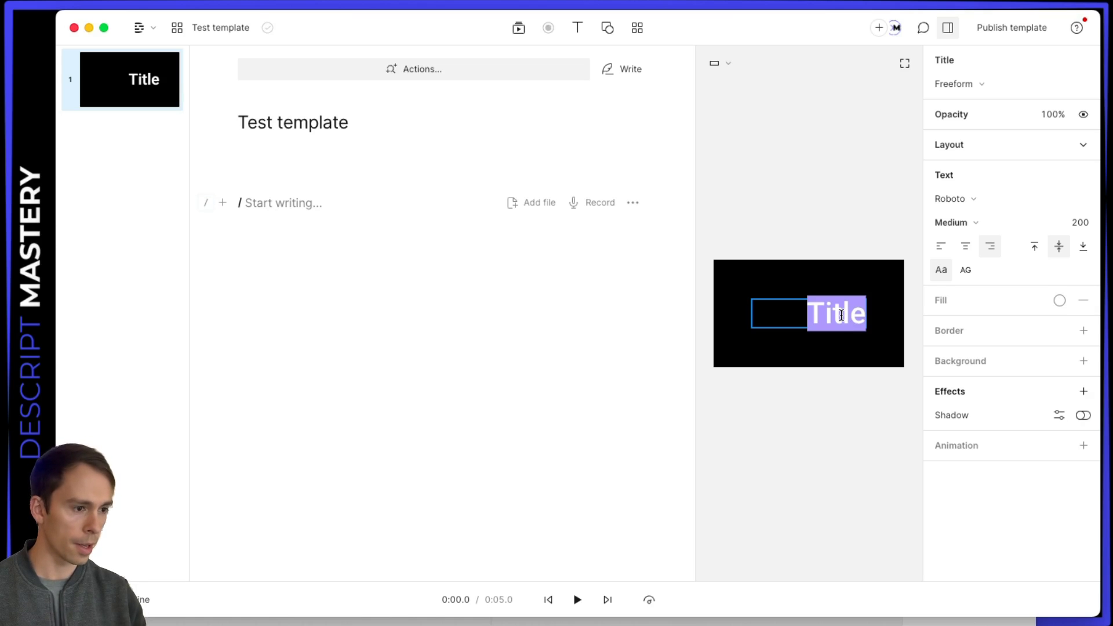
pyautogui.click(954, 203)
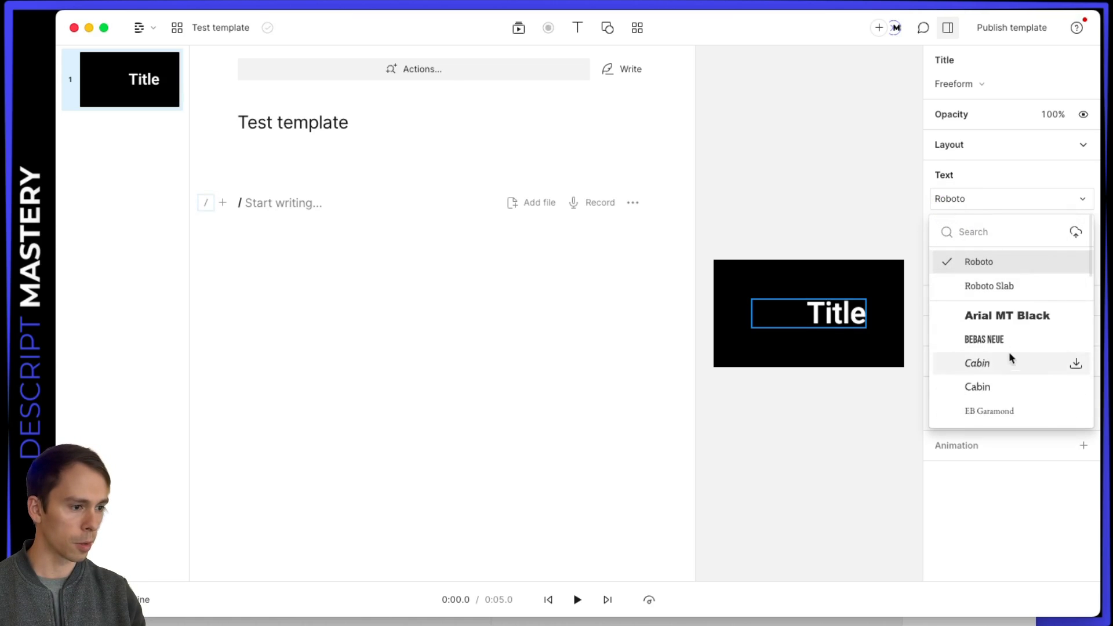
pyautogui.click(993, 320)
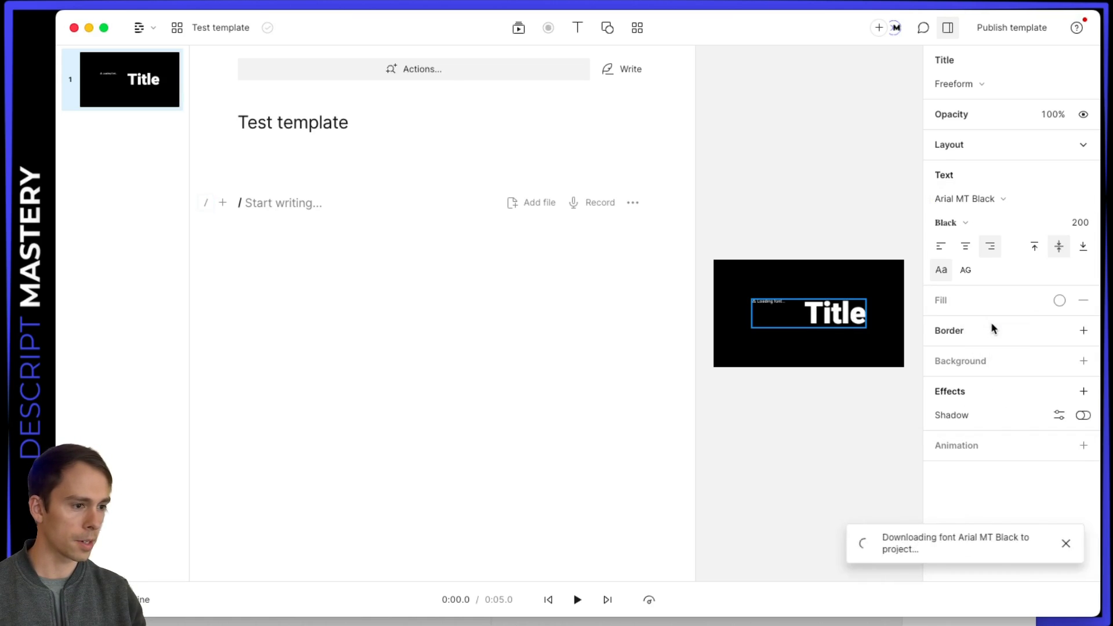
pyautogui.click(1080, 225)
pyautogui.write('250')
pyautogui.press('Return')
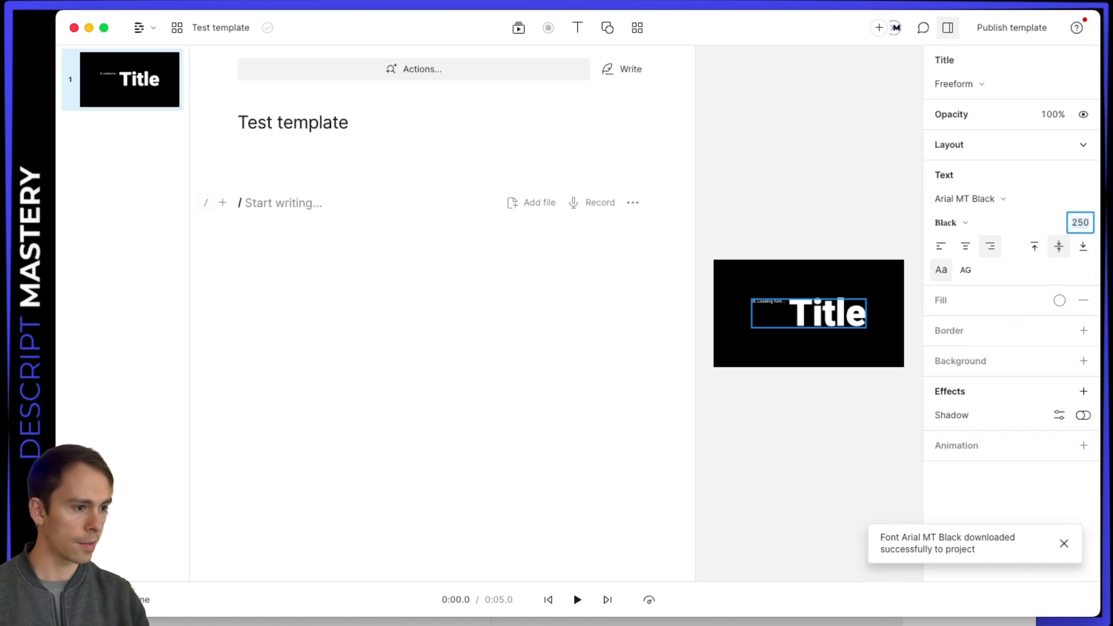
pyautogui.click(965, 246)
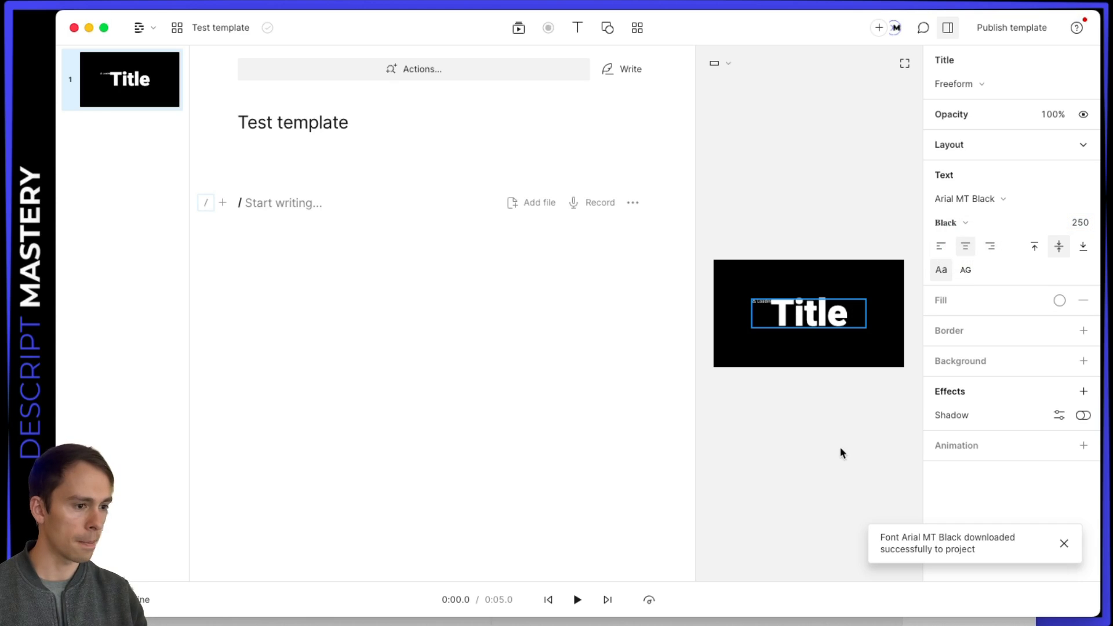
# - Change the title text to 'Title 1' and move the playhead to scene 1's end on the timeline
pyautogui.doubleClick(850, 322)
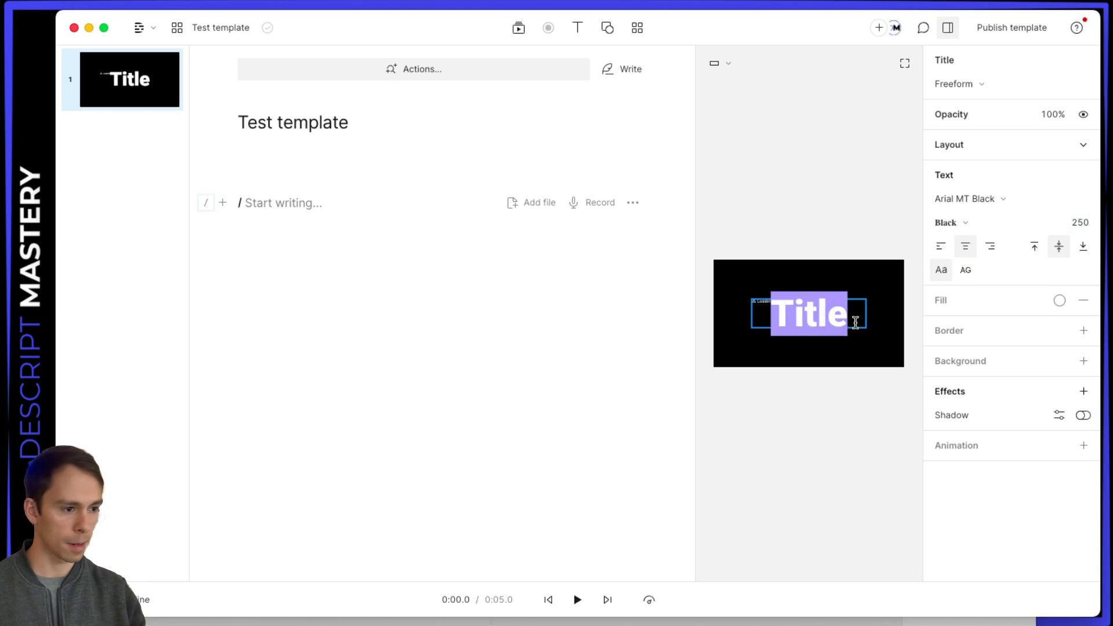
pyautogui.click(851, 320)
pyautogui.write('1')
pyautogui.click(839, 521)
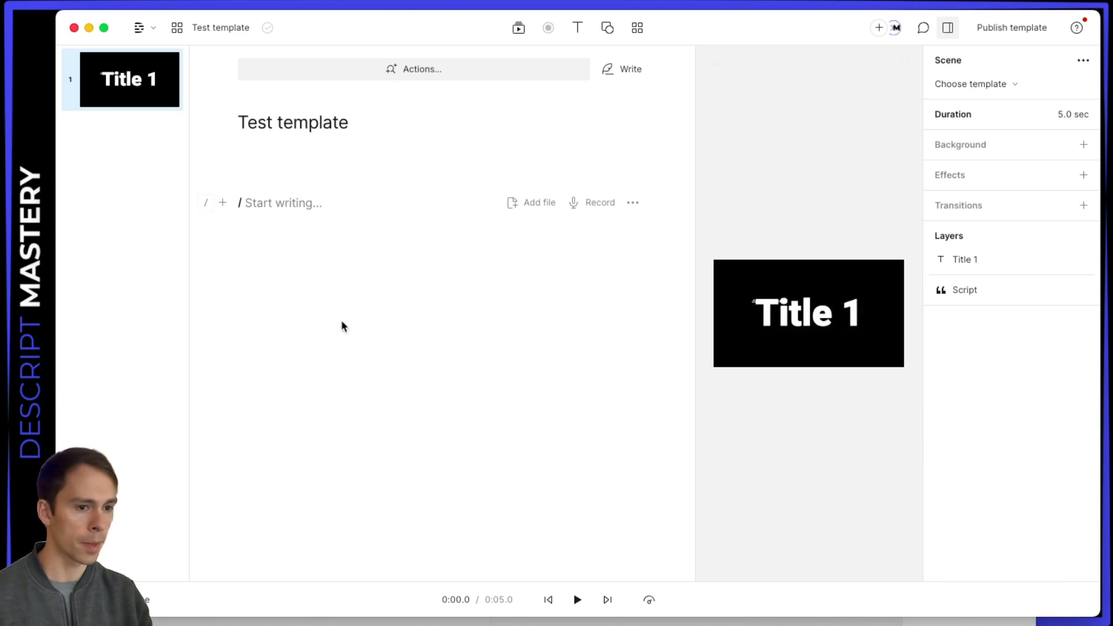
pyautogui.click(141, 606)
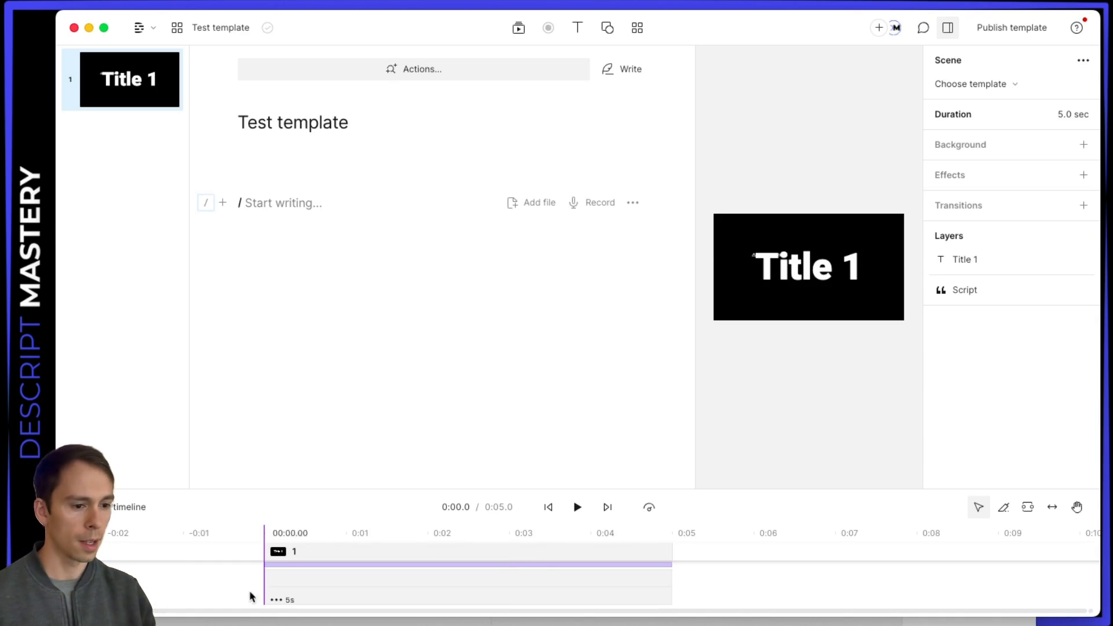
pyautogui.click(704, 583)
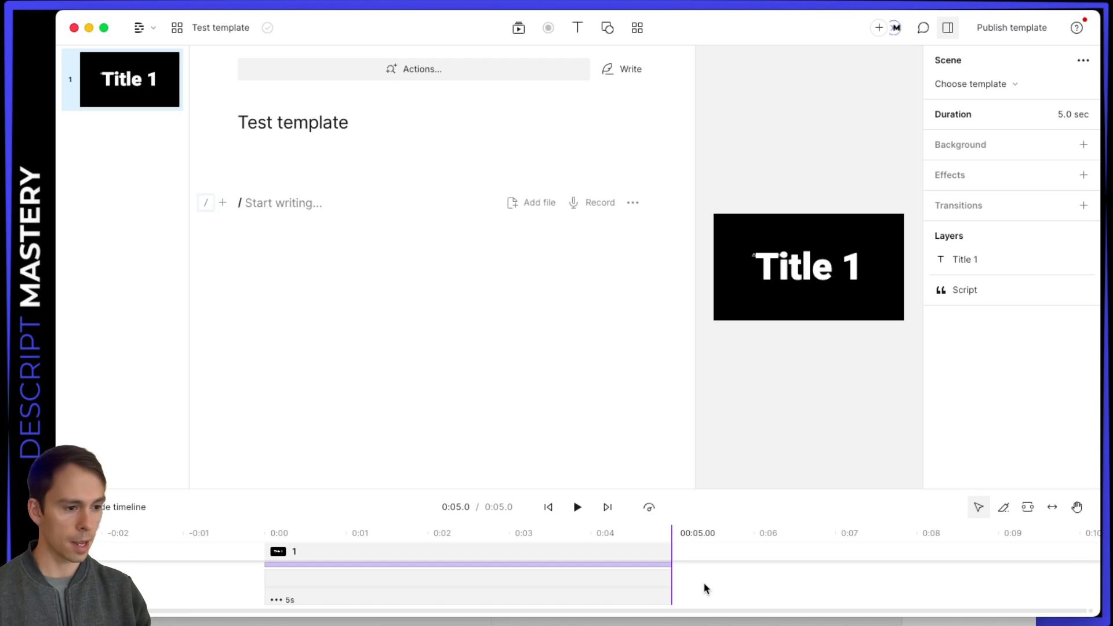
# - Add scene 2 with a subtitle layer in Cabins at size 150
pyautogui.click(704, 582)
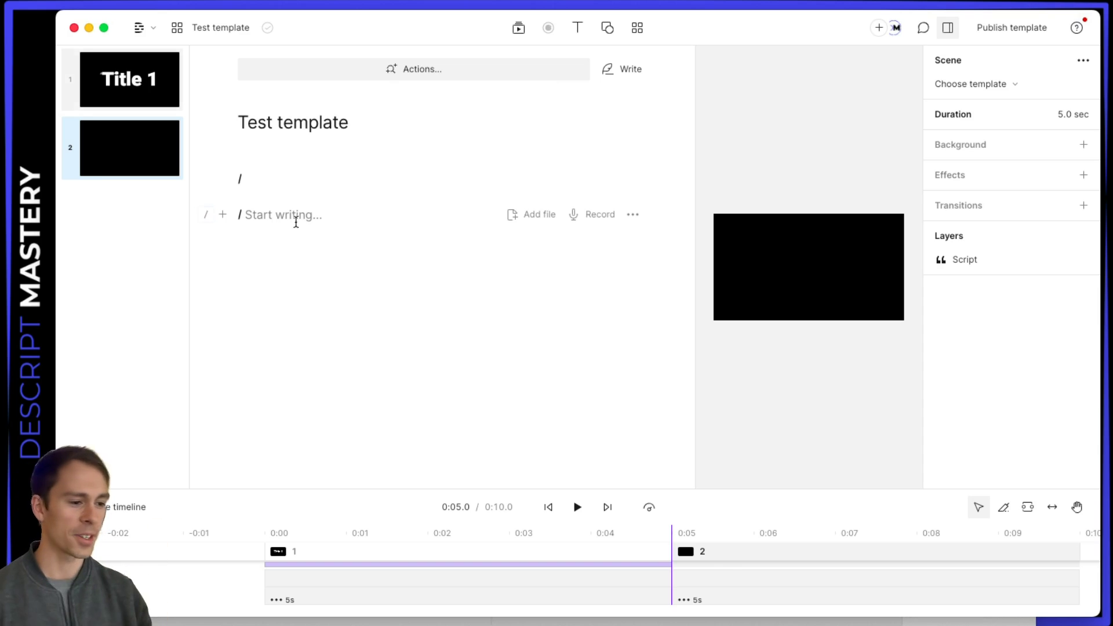
pyautogui.click(577, 27)
pyautogui.click(557, 88)
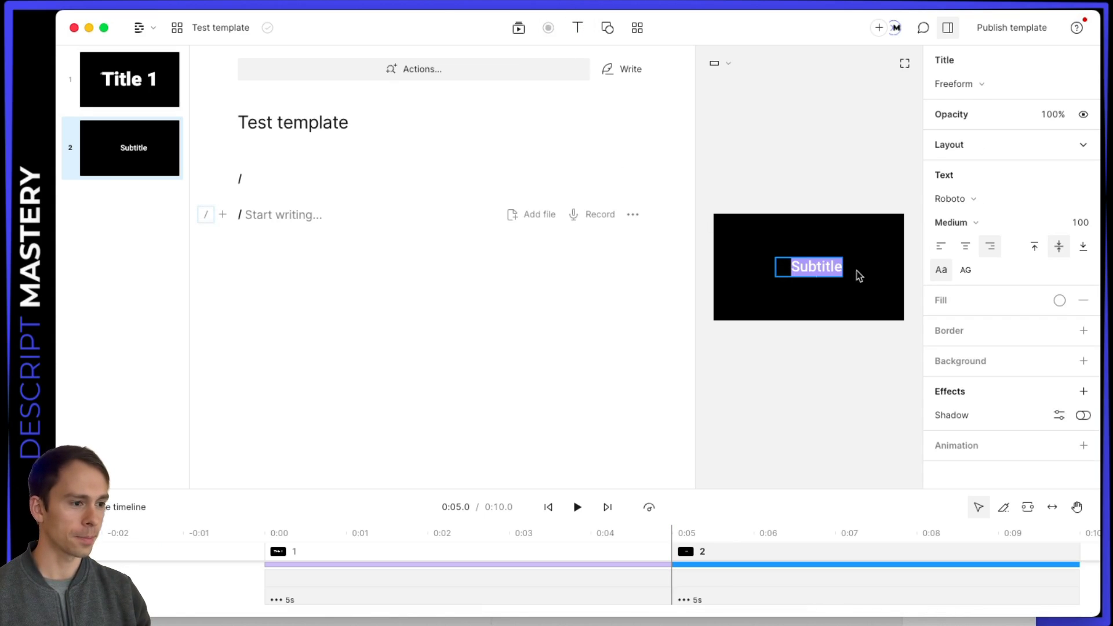
pyautogui.click(965, 199)
pyautogui.scroll(-1, 985, 371)
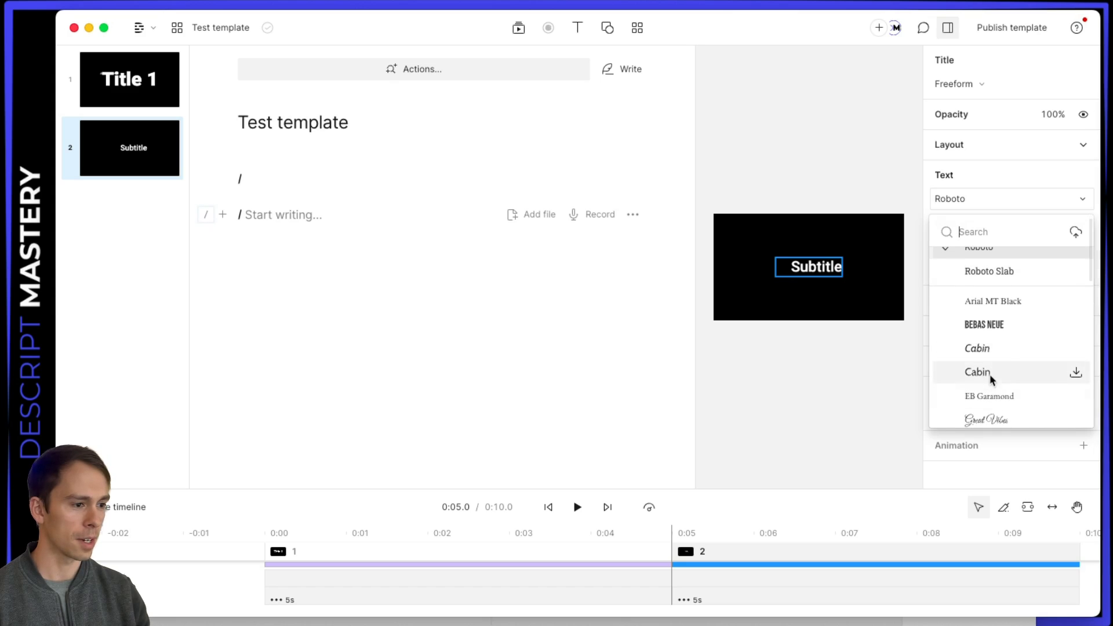
pyautogui.click(990, 374)
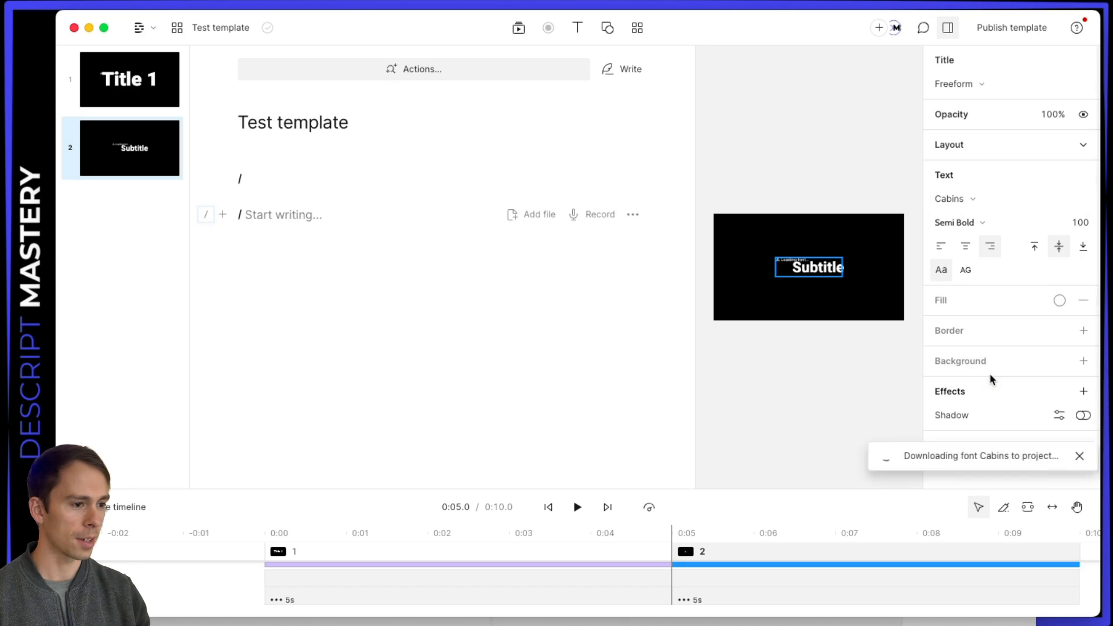
pyautogui.click(1080, 222)
pyautogui.write('150')
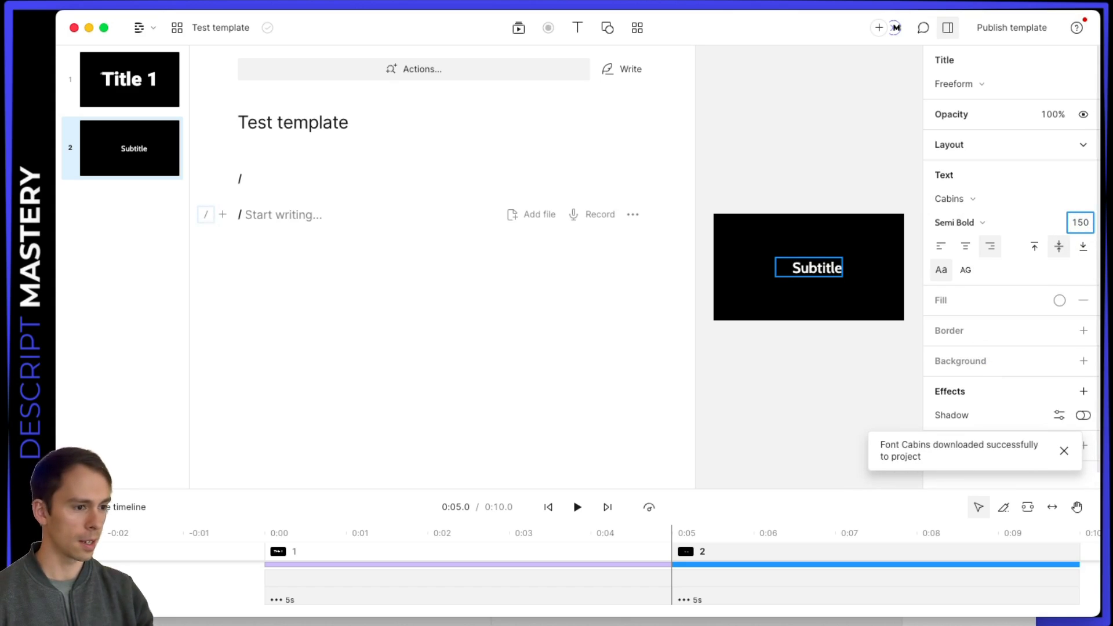
pyautogui.press('Return')
# - Replace the subtitle text with 'TITLE 2' and move the playhead to scene 2's end
pyautogui.click(800, 265)
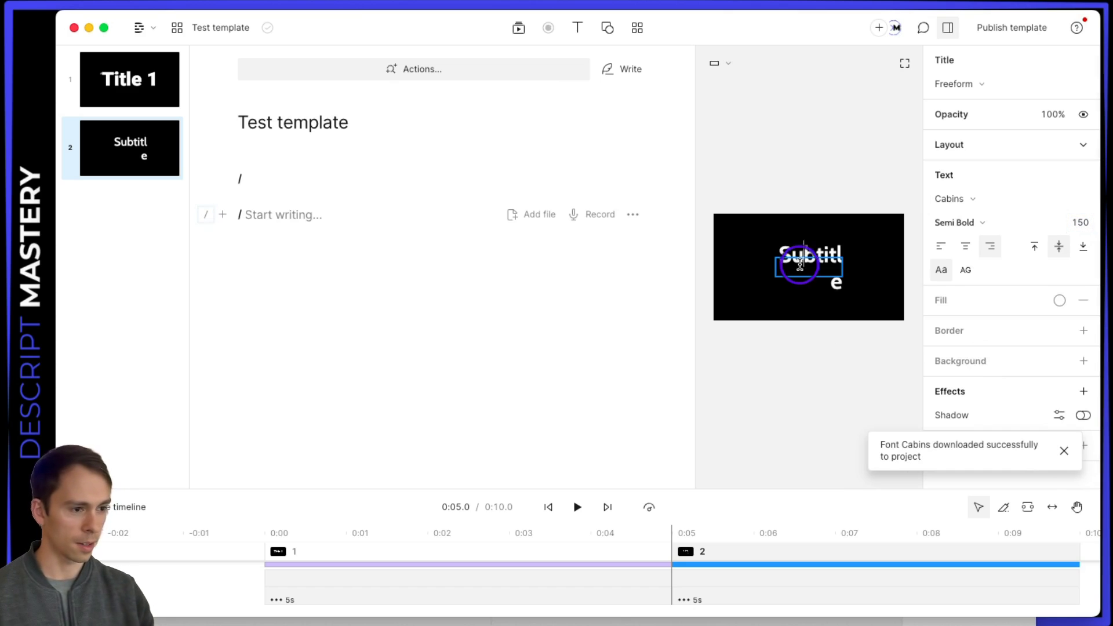
pyautogui.doubleClick(800, 265)
pyautogui.write('TITLE 2')
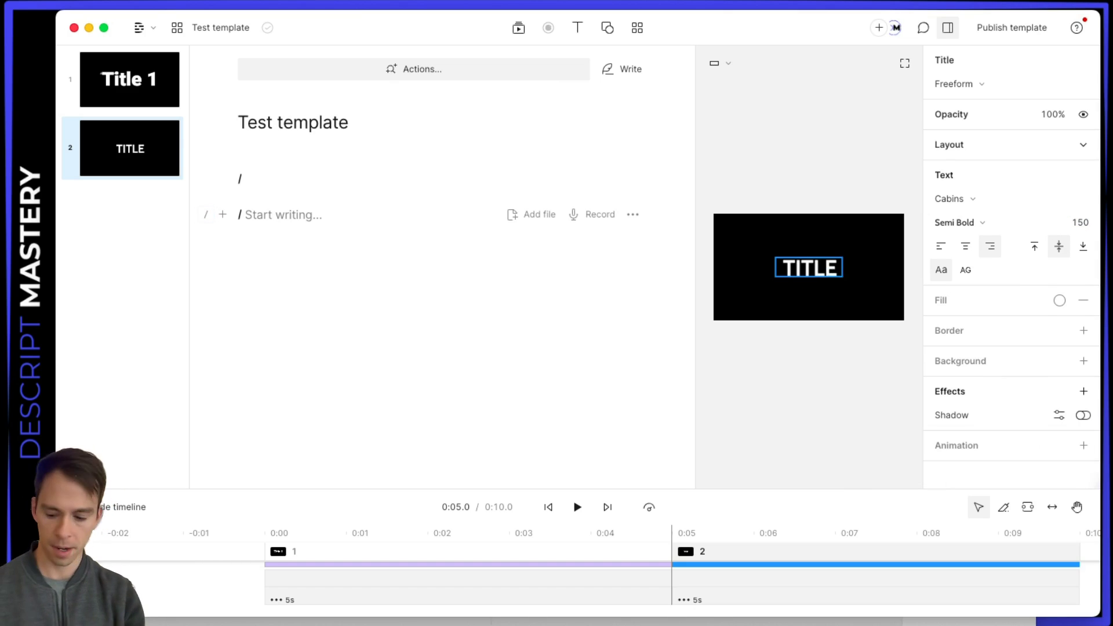
pyautogui.click(758, 463)
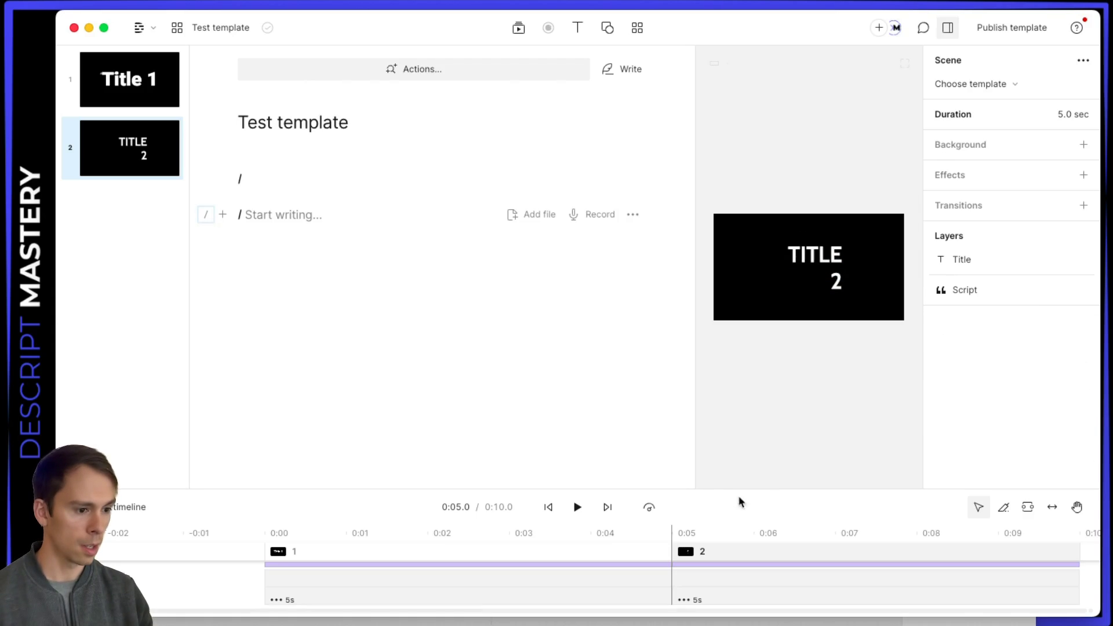
pyautogui.click(616, 506)
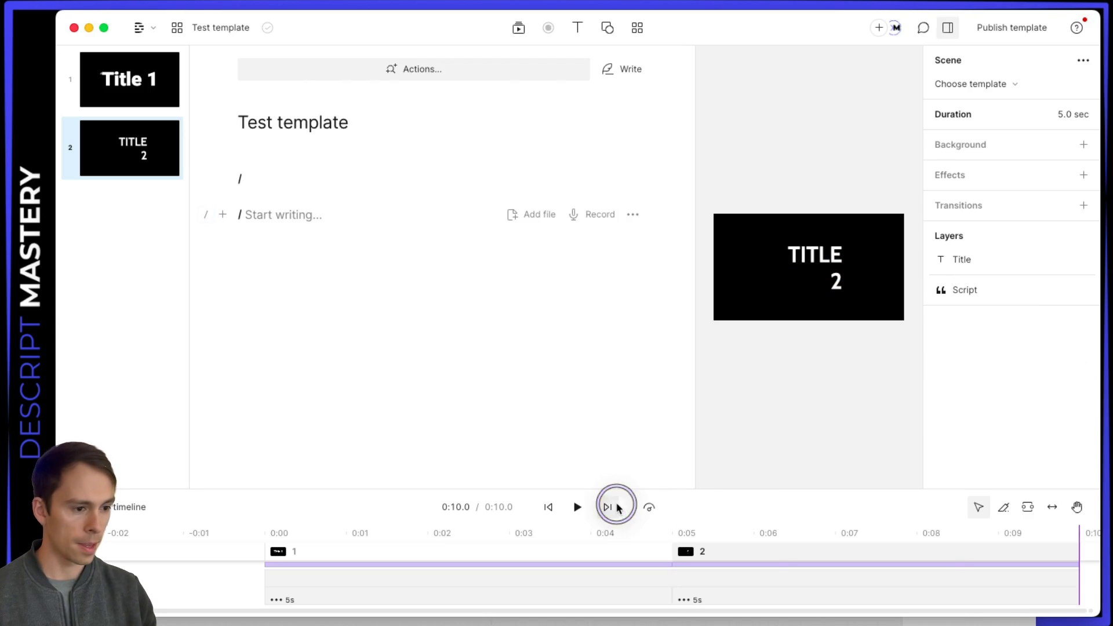
# - Add scene 3 holding a plain Text layer and trim scene 2 to 4.24 seconds
pyautogui.click(1082, 579)
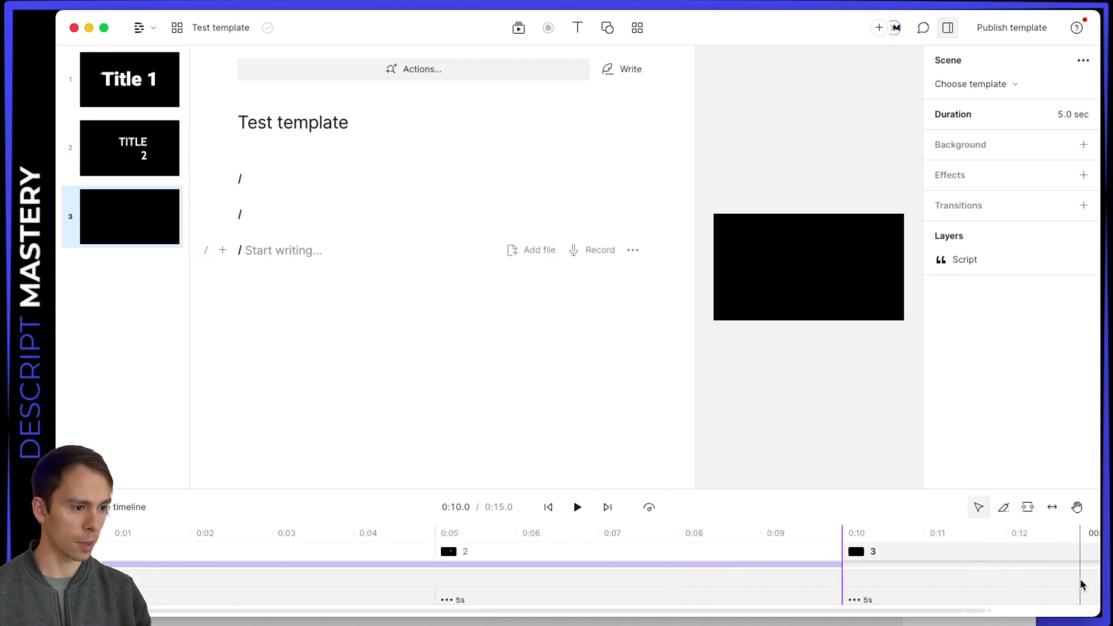
pyautogui.click(578, 27)
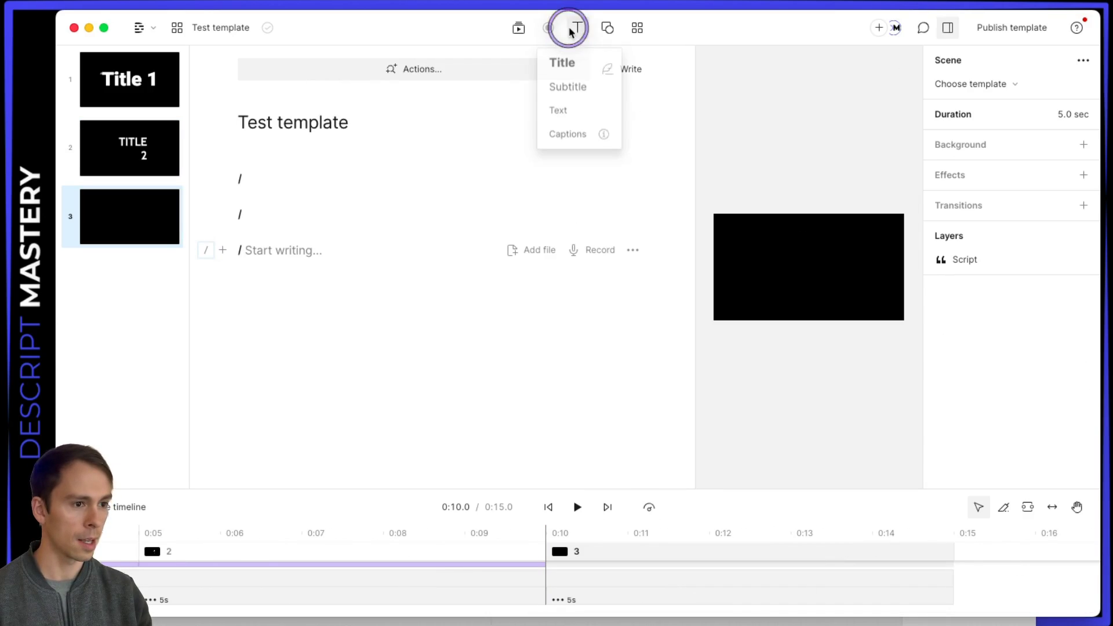
pyautogui.click(561, 113)
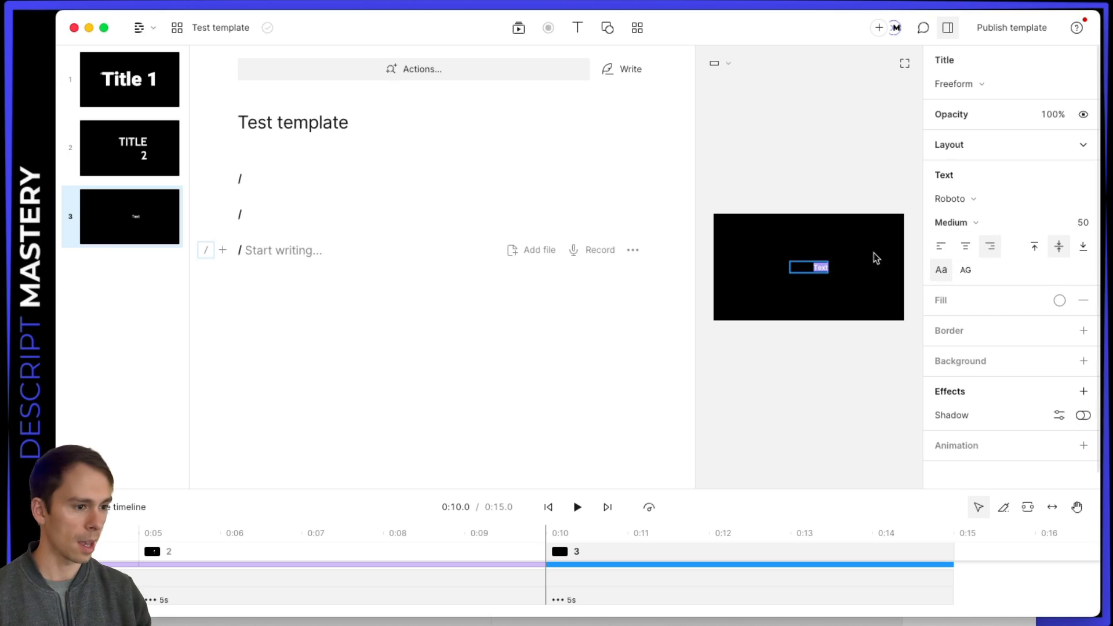
pyautogui.click(828, 399)
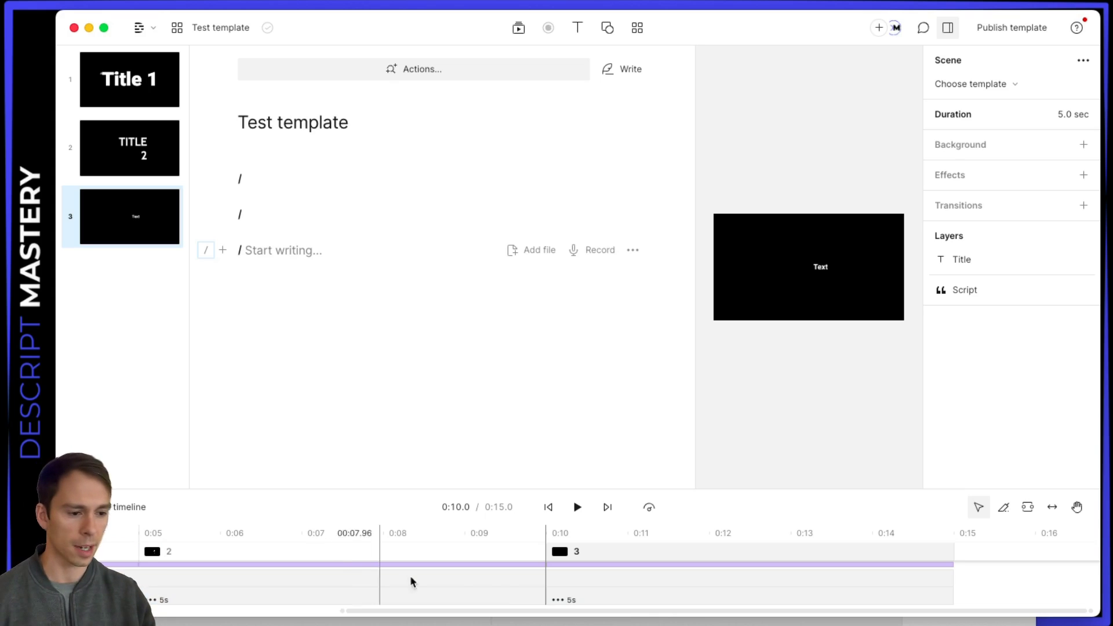
pyautogui.moveTo(543, 598); pyautogui.dragTo(480, 588)
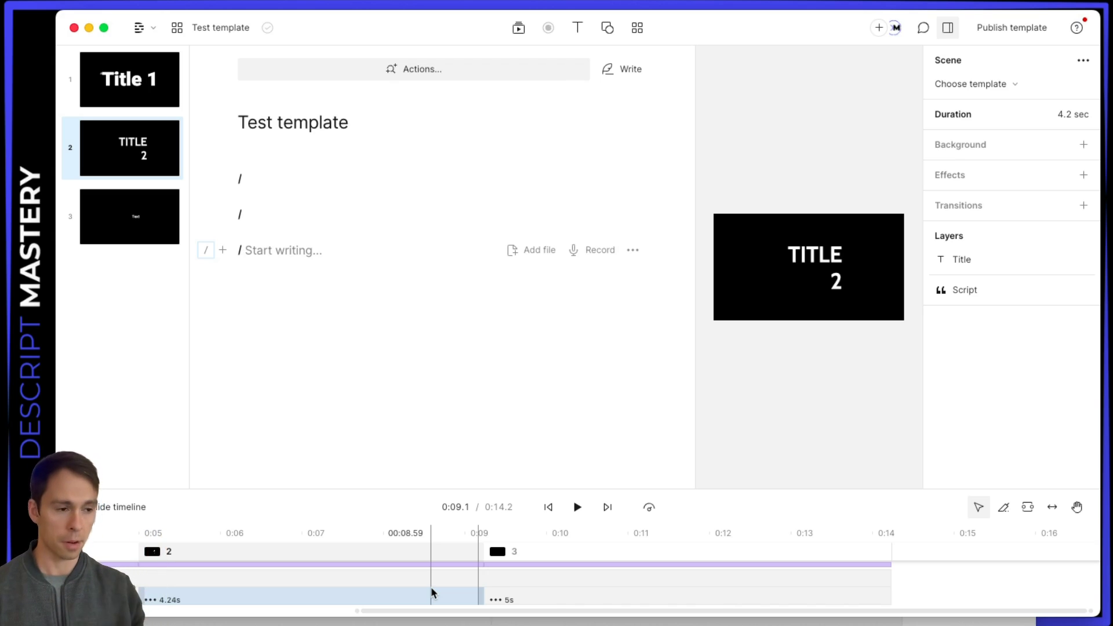
pyautogui.click(605, 555)
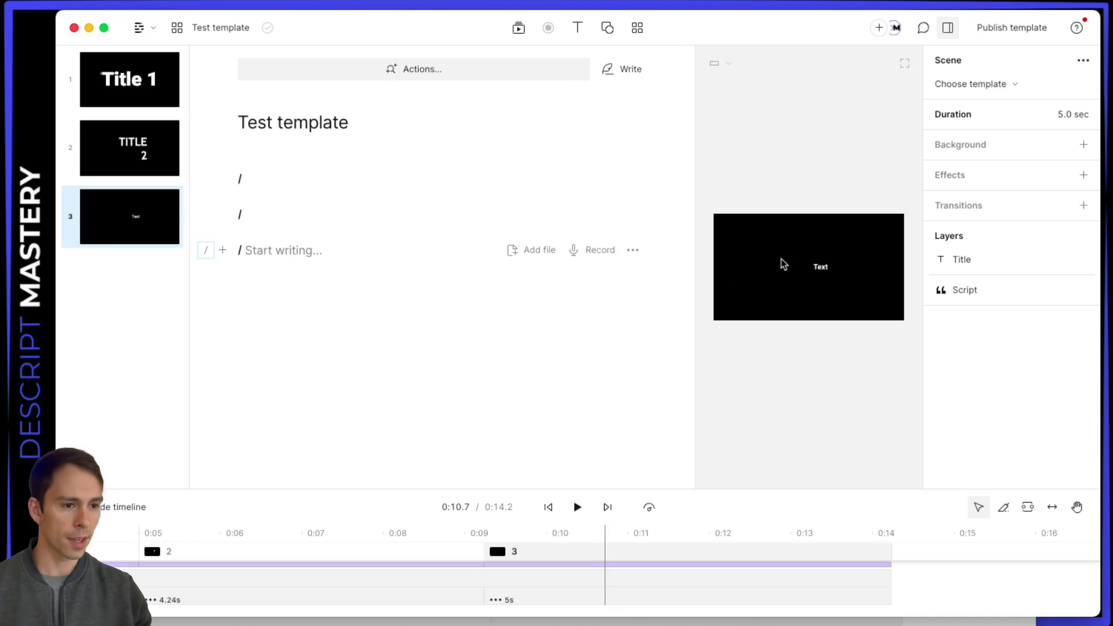
# - In the publish options, name the three scenes Title 1, Title 2 and Text
pyautogui.click(1010, 30)
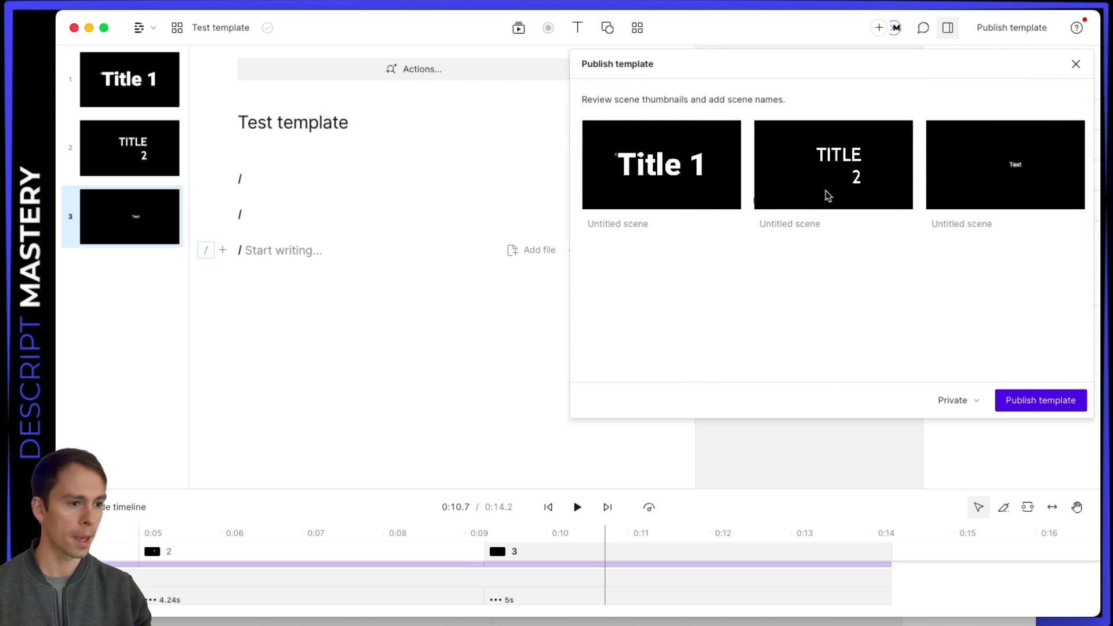
pyautogui.click(634, 228)
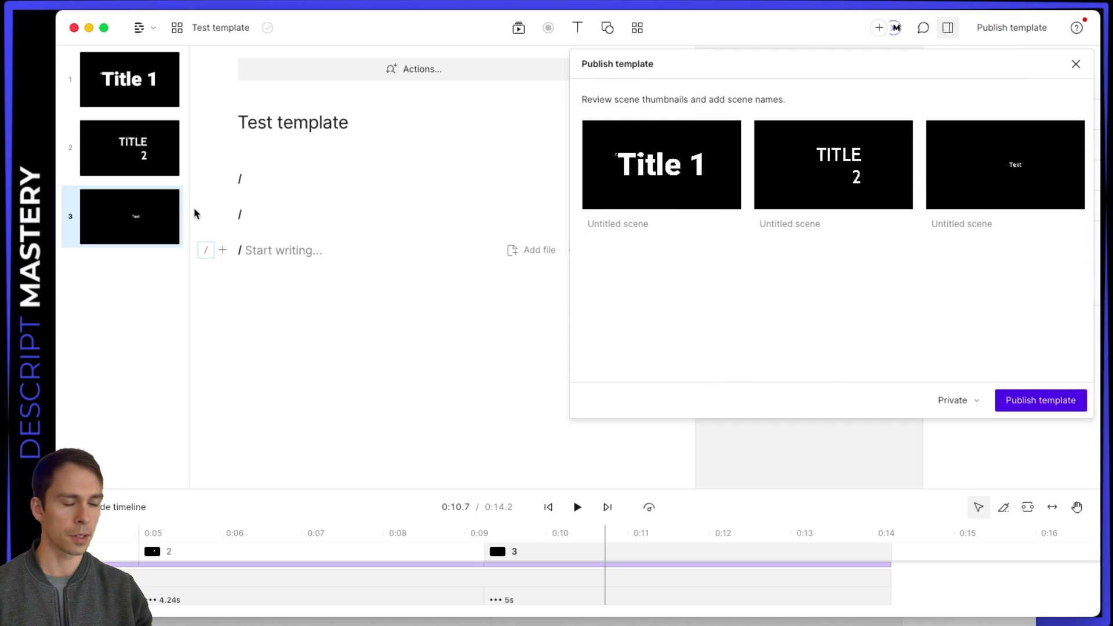
pyautogui.click(626, 226)
pyautogui.write('Title 1')
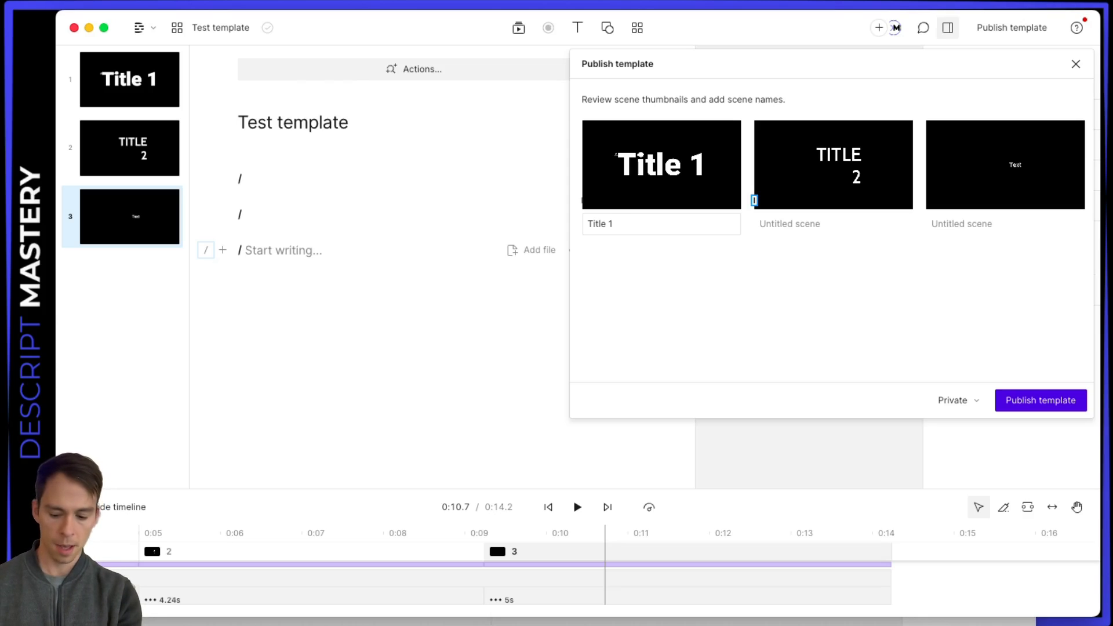
pyautogui.click(760, 224)
pyautogui.write('Title 2')
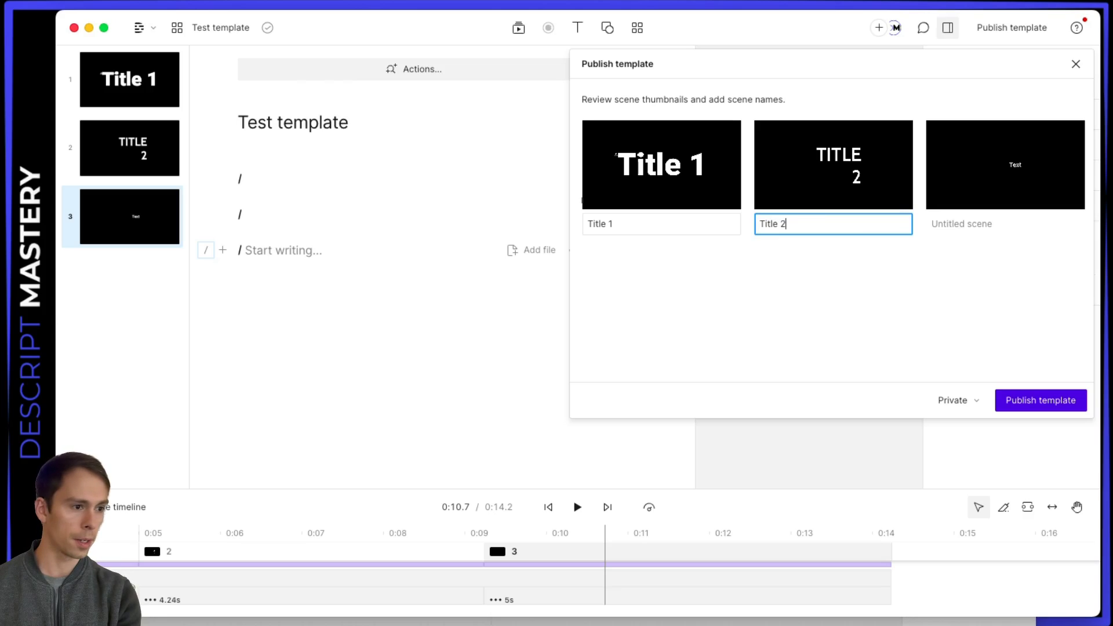
pyautogui.press('Tab')
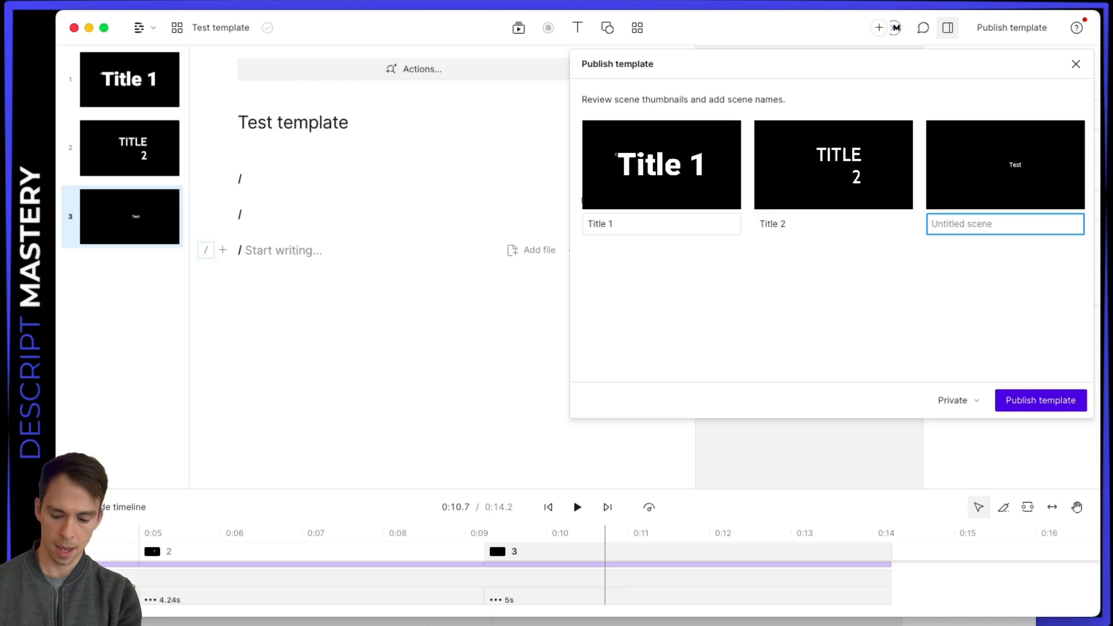
pyautogui.write('Text')
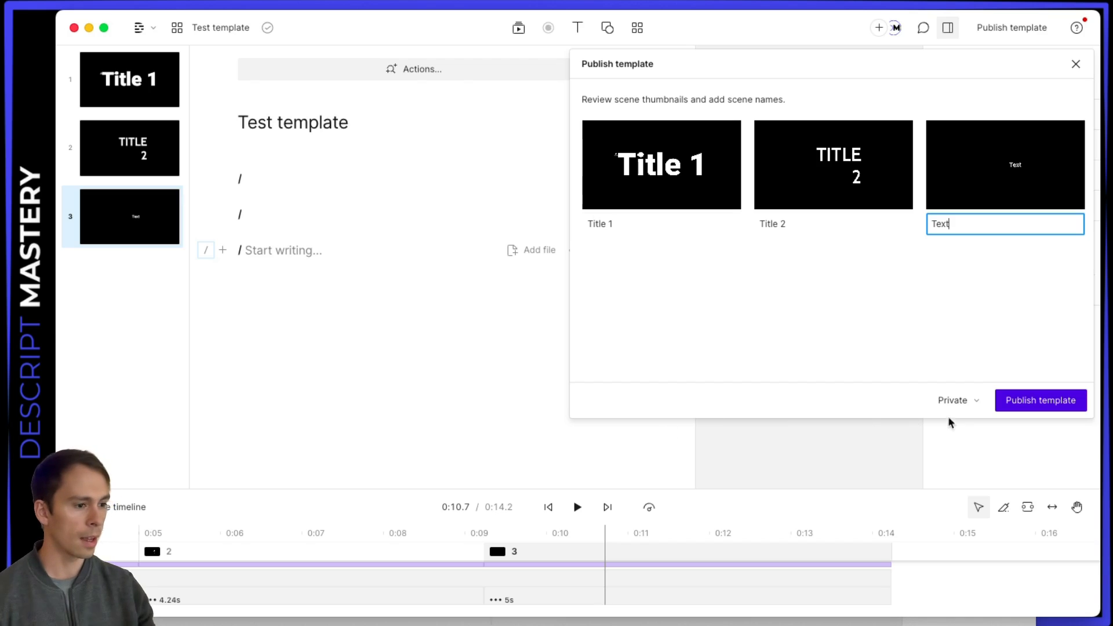
# - Keep visibility Private and publish Test template
pyautogui.click(965, 406)
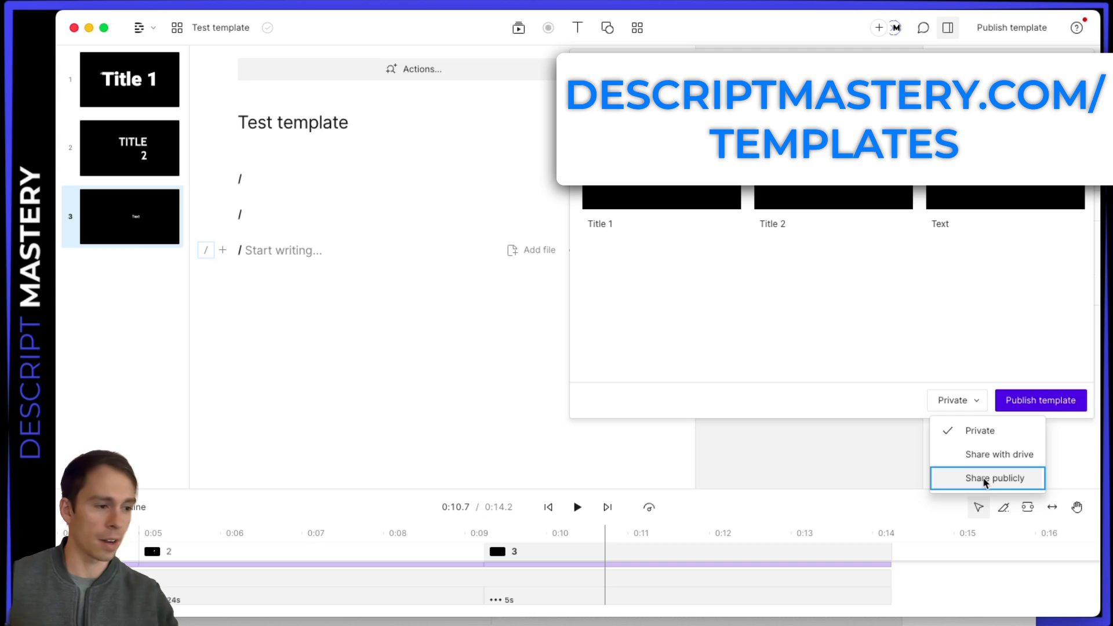
pyautogui.click(1008, 353)
pyautogui.click(1019, 400)
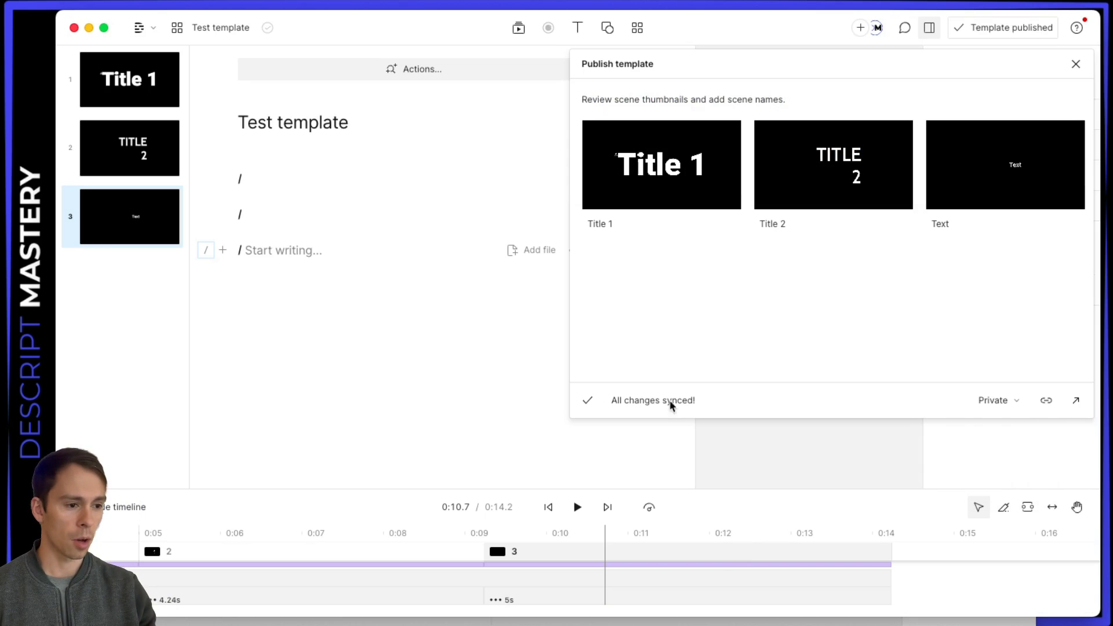
# - Return to the projects list, open the Templates project and add an empty scene at the end
pyautogui.click(363, 400)
pyautogui.click(142, 27)
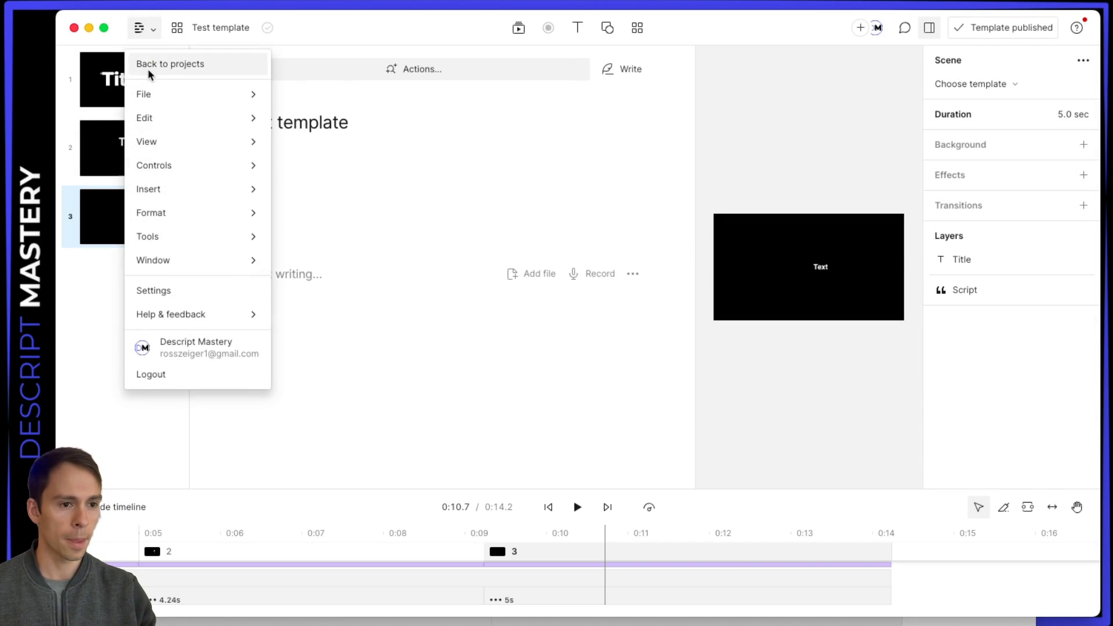
pyautogui.click(149, 64)
pyautogui.click(115, 393)
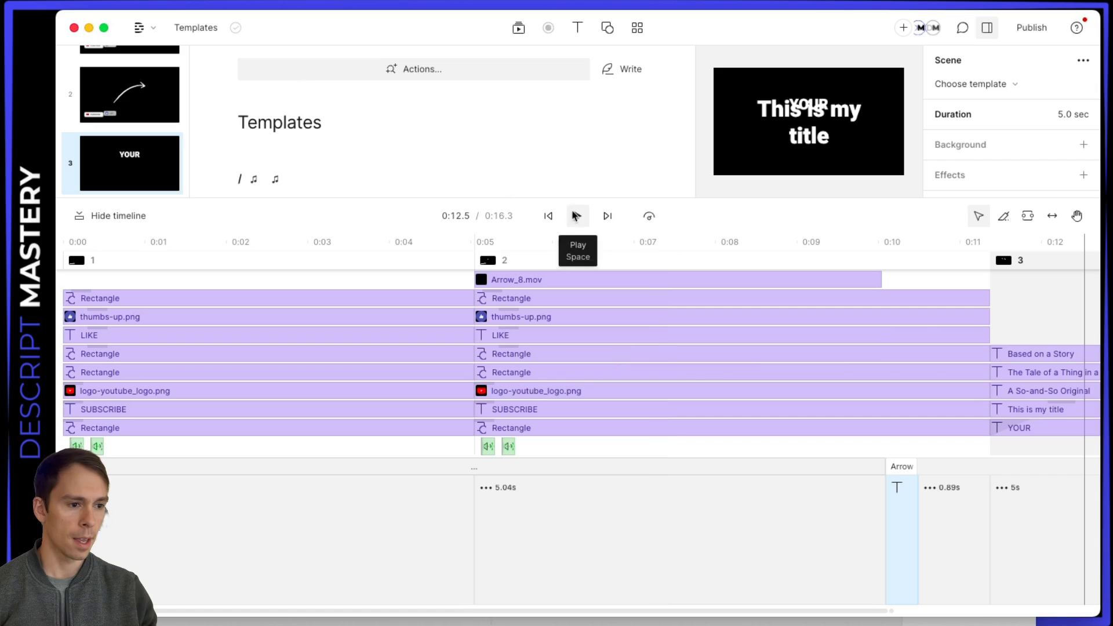
pyautogui.click(607, 215)
pyautogui.click(907, 372)
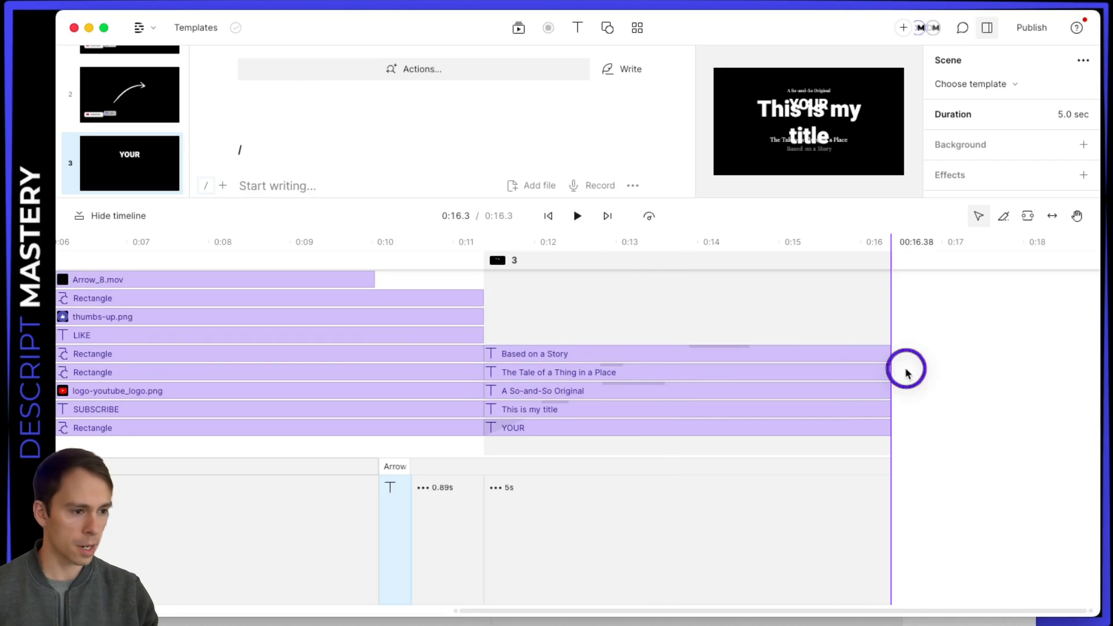
pyautogui.click(908, 372)
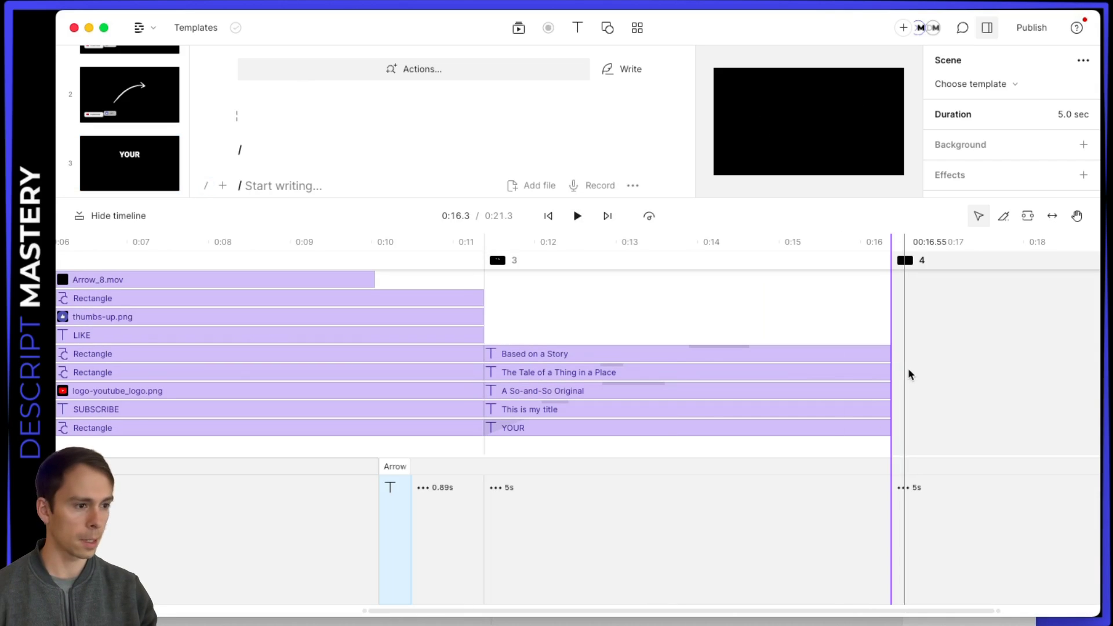
# - Apply Test template's Title 1 scene from the Private templates to the new scene 4
pyautogui.click(638, 27)
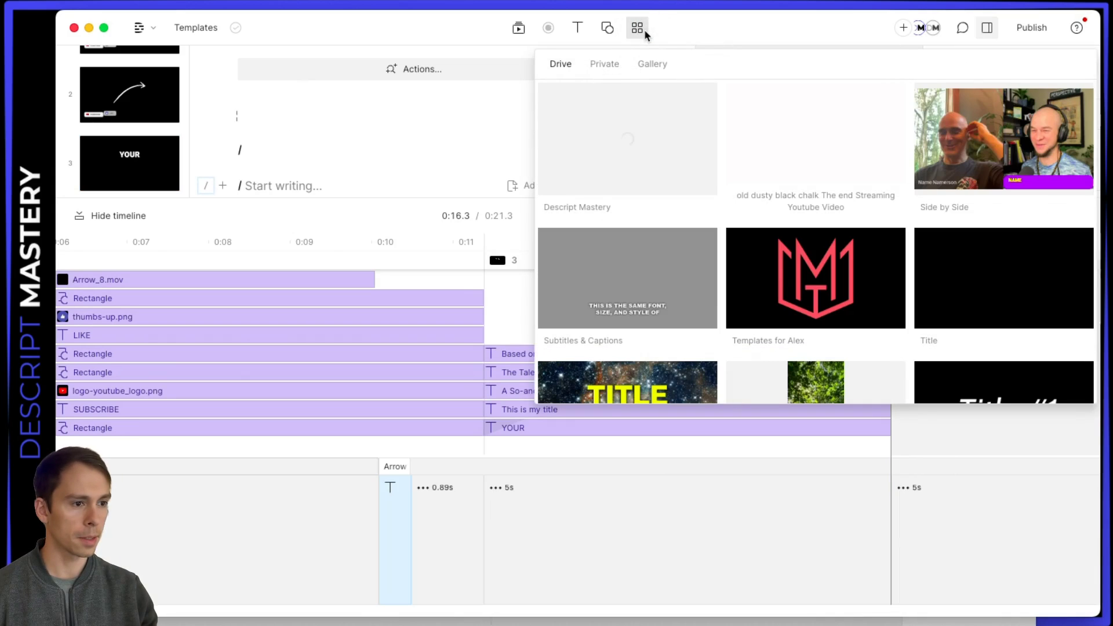
pyautogui.click(614, 63)
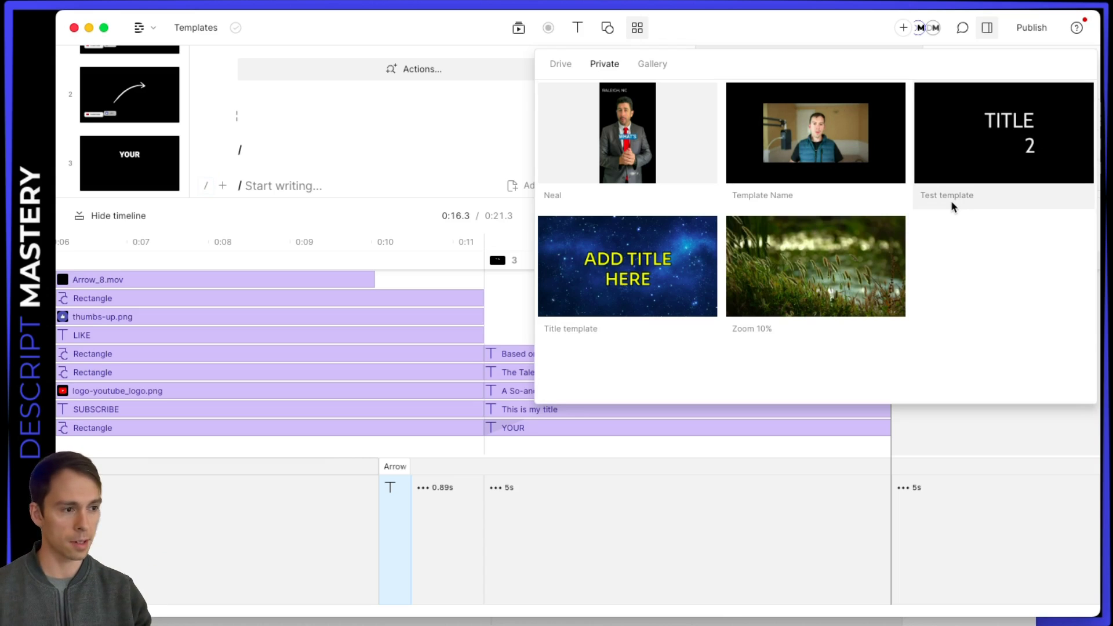
pyautogui.click(973, 180)
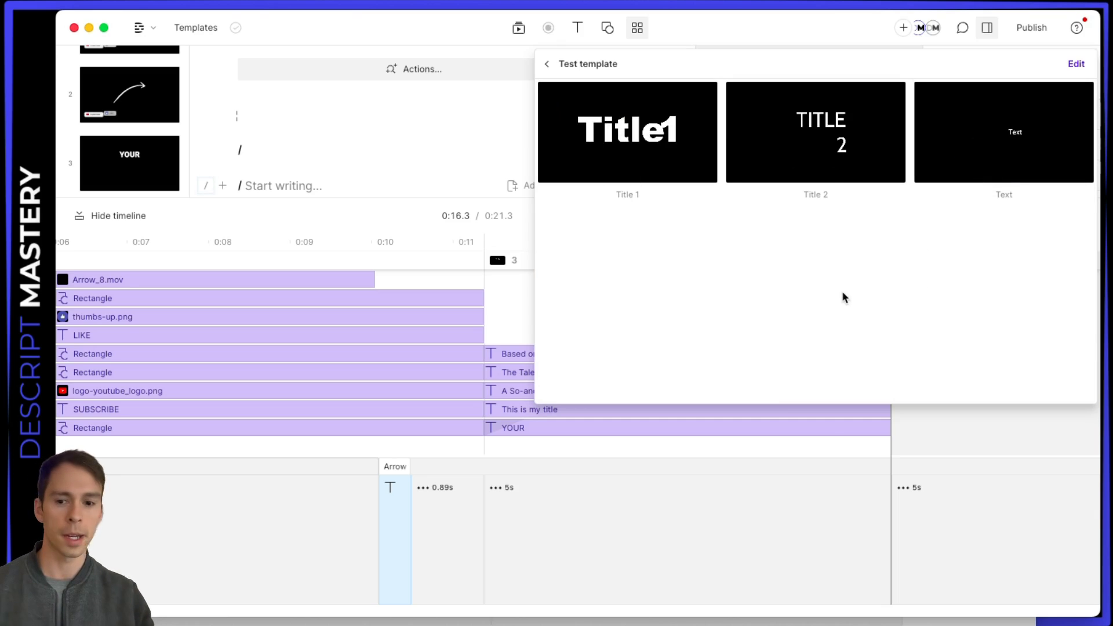
pyautogui.click(651, 148)
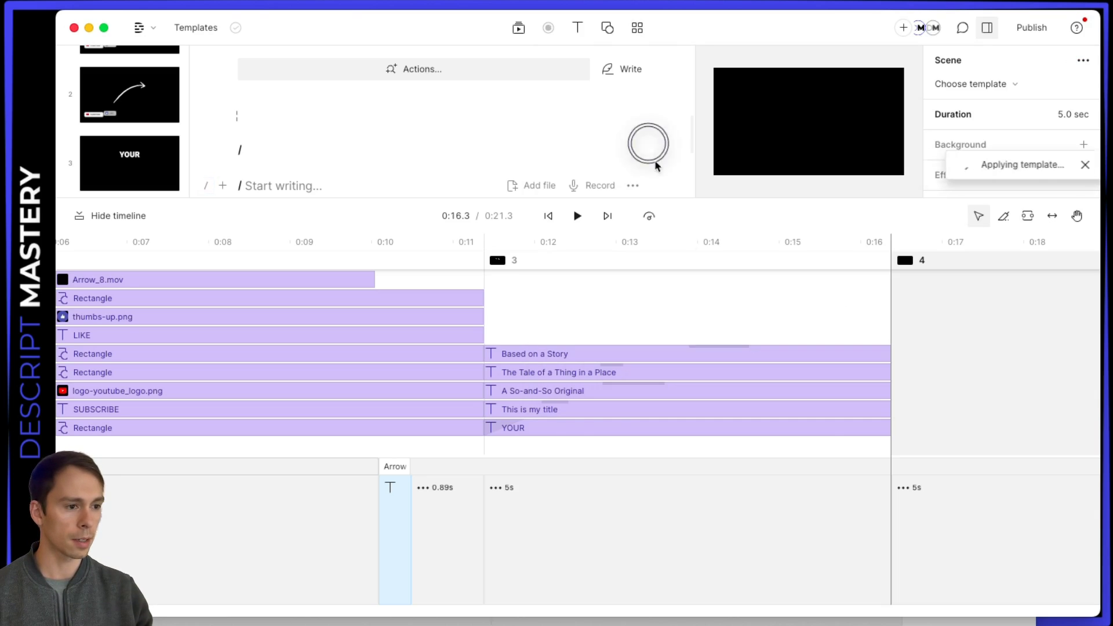
pyautogui.click(942, 370)
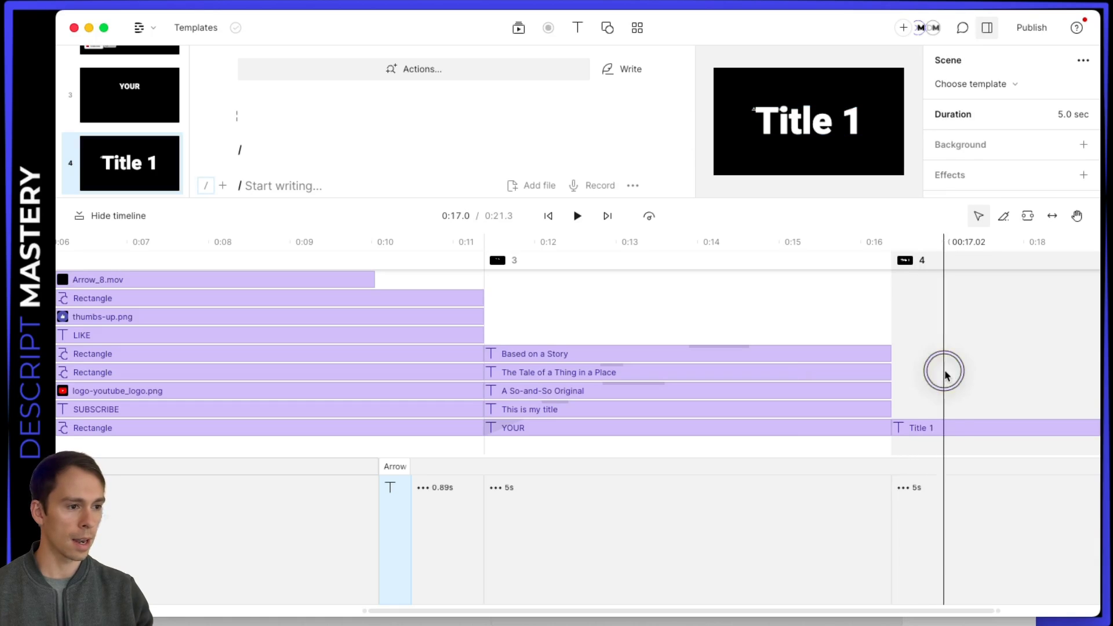
pyautogui.scroll(-5, 961, 394)
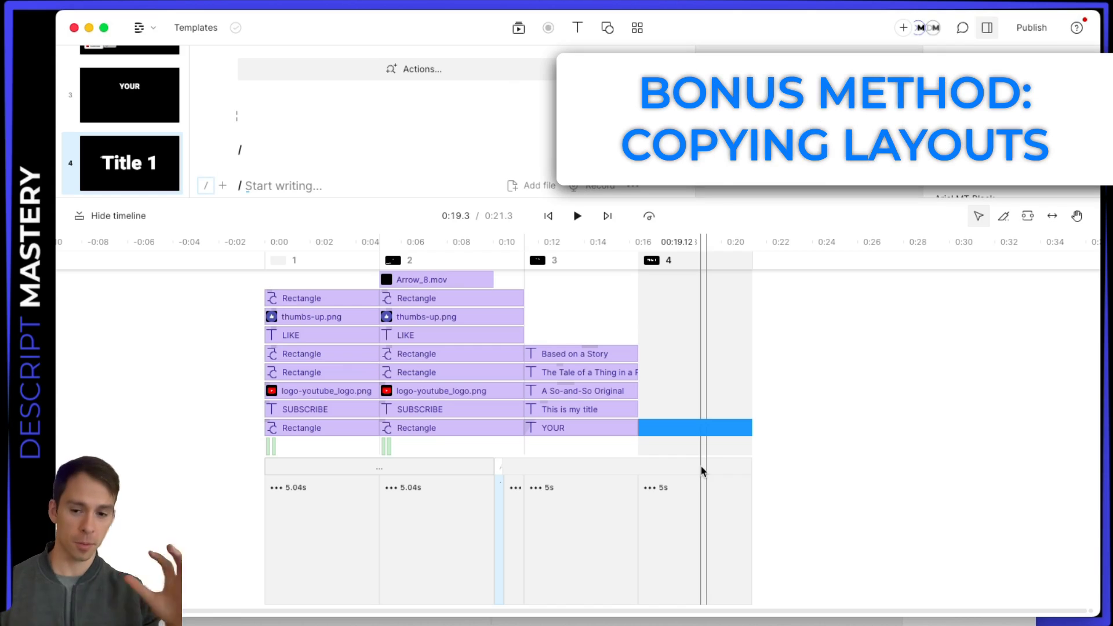
# - Add an empty fifth scene and copy scene 4's Title 1 layout
pyautogui.click(806, 371)
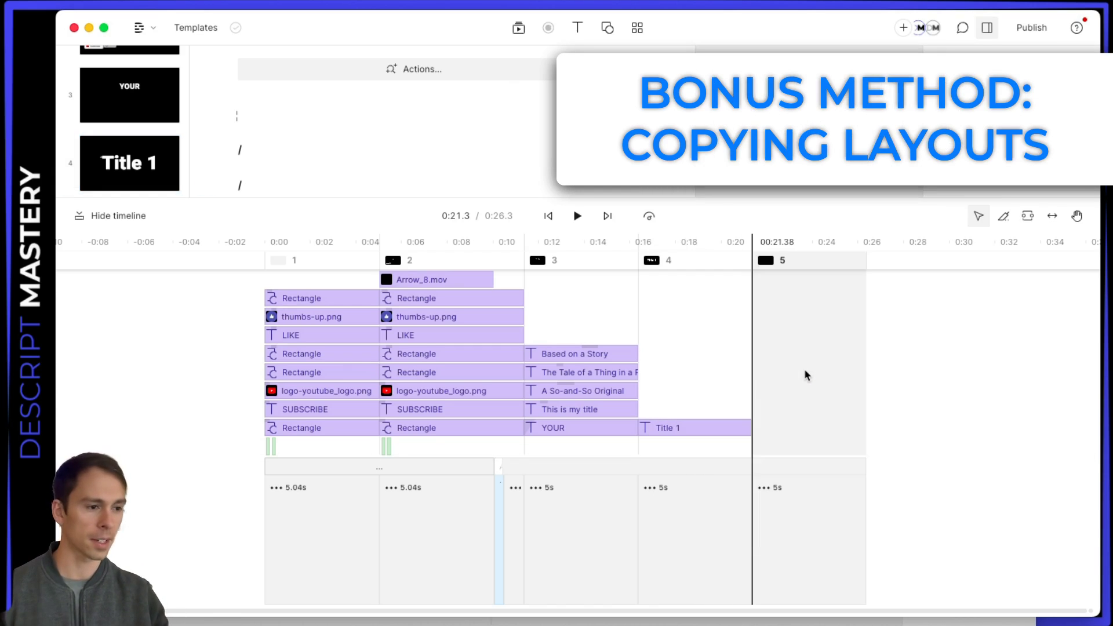
pyautogui.press('/')
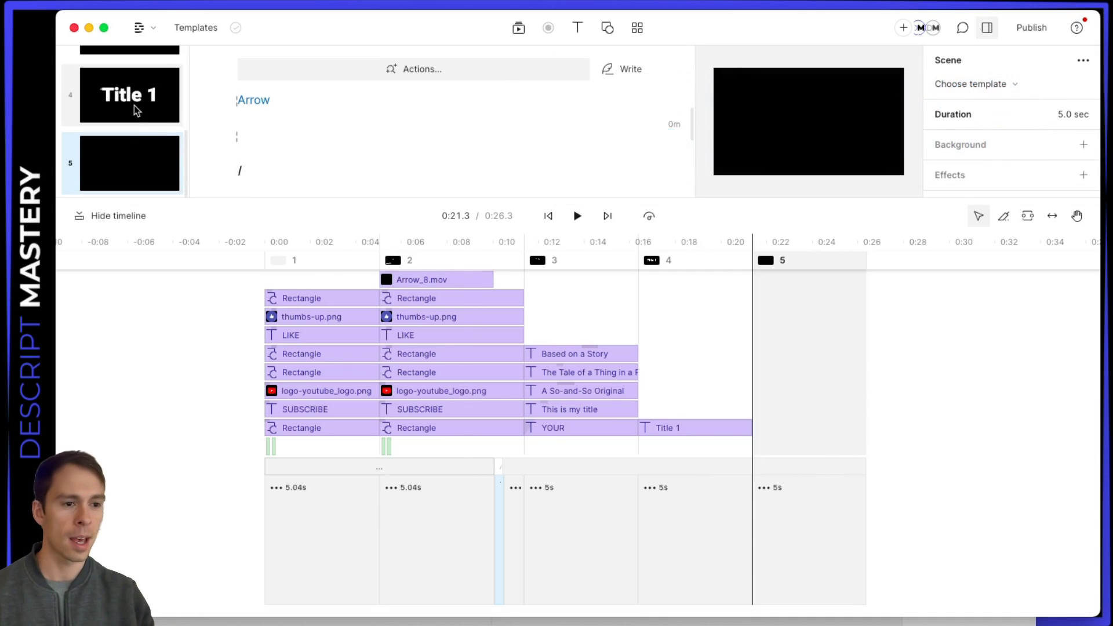
pyautogui.click(134, 110)
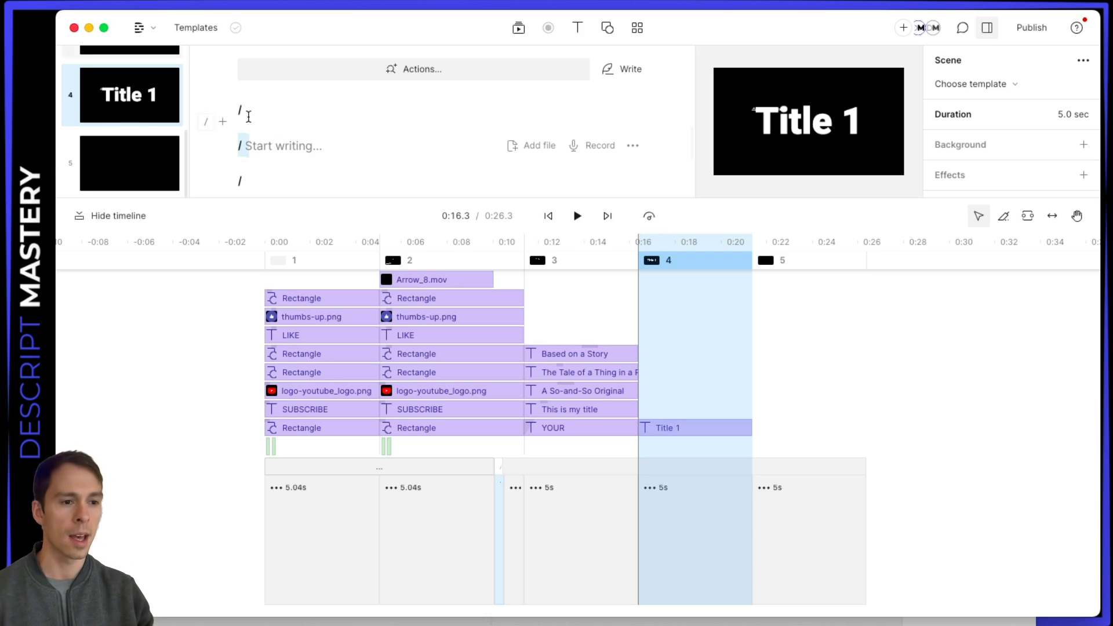
pyautogui.rightClick(138, 108)
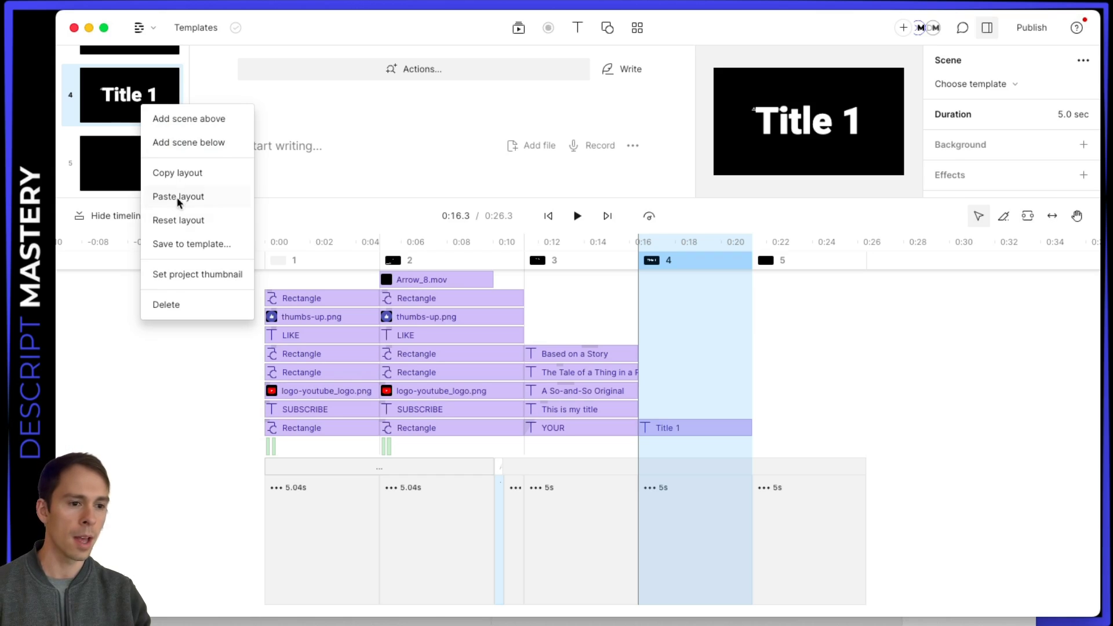
pyautogui.click(190, 171)
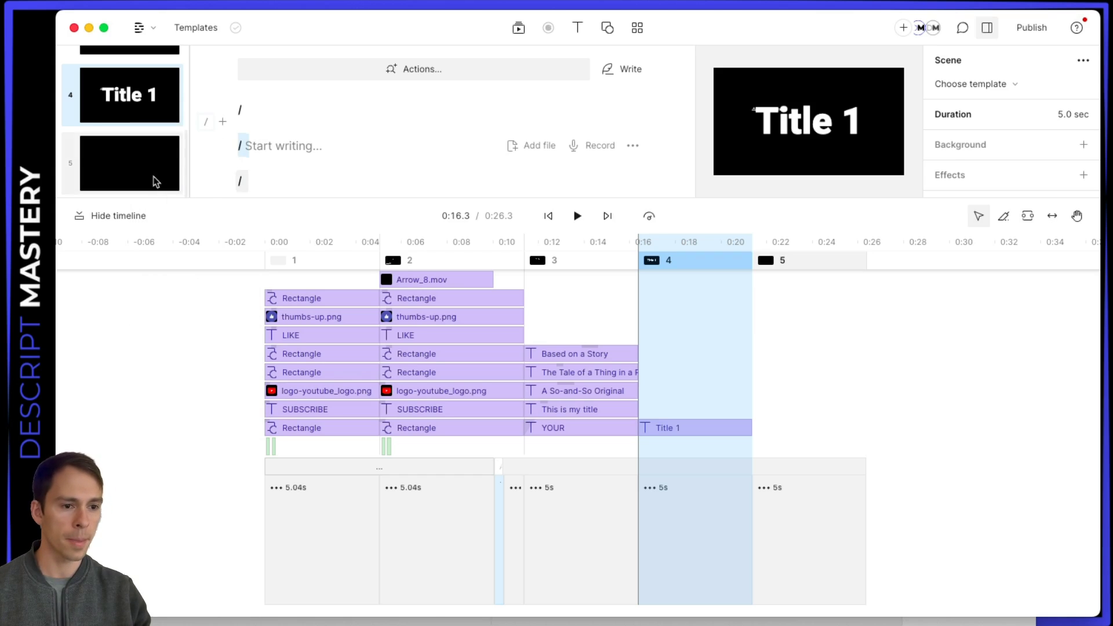
# - Paste the copied Title 1 layout into scene 5
pyautogui.click(135, 169)
pyautogui.rightClick(127, 166)
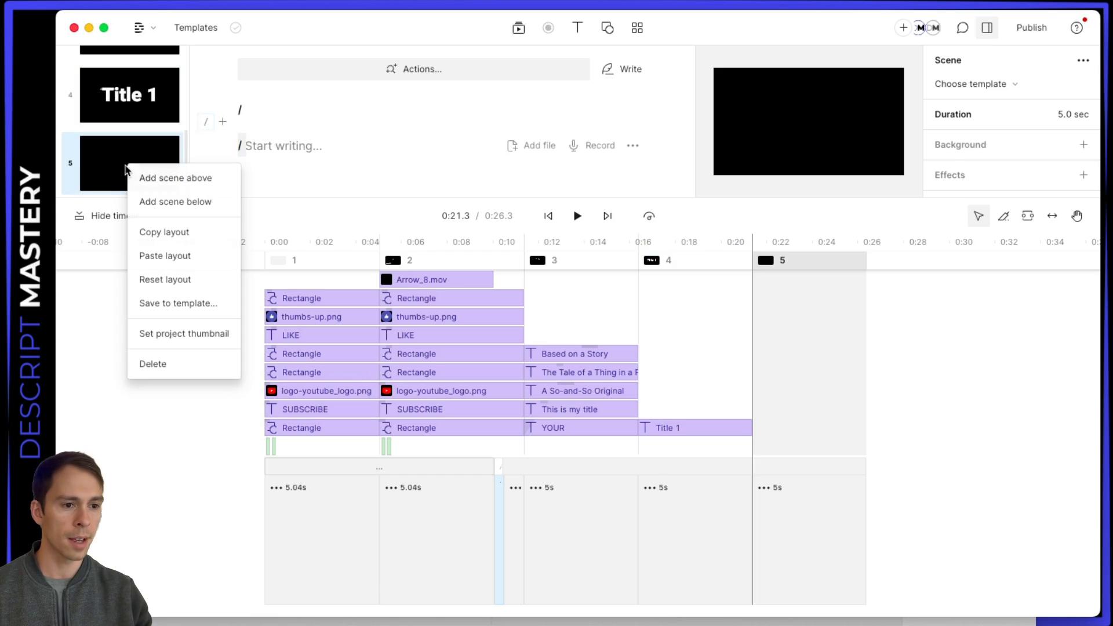
pyautogui.click(169, 250)
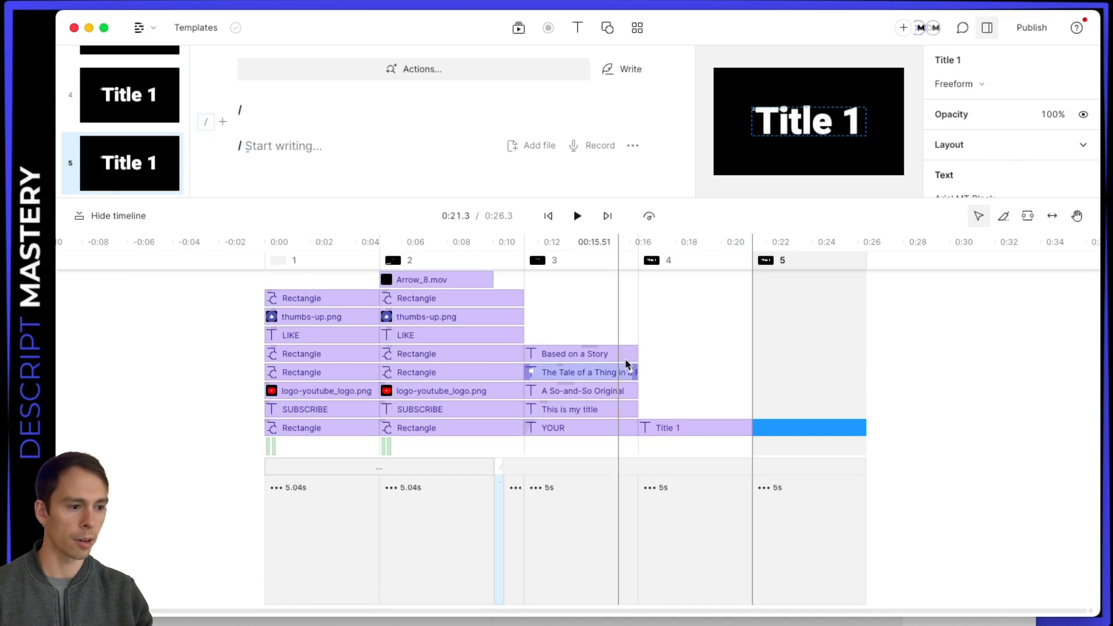
pyautogui.click(797, 356)
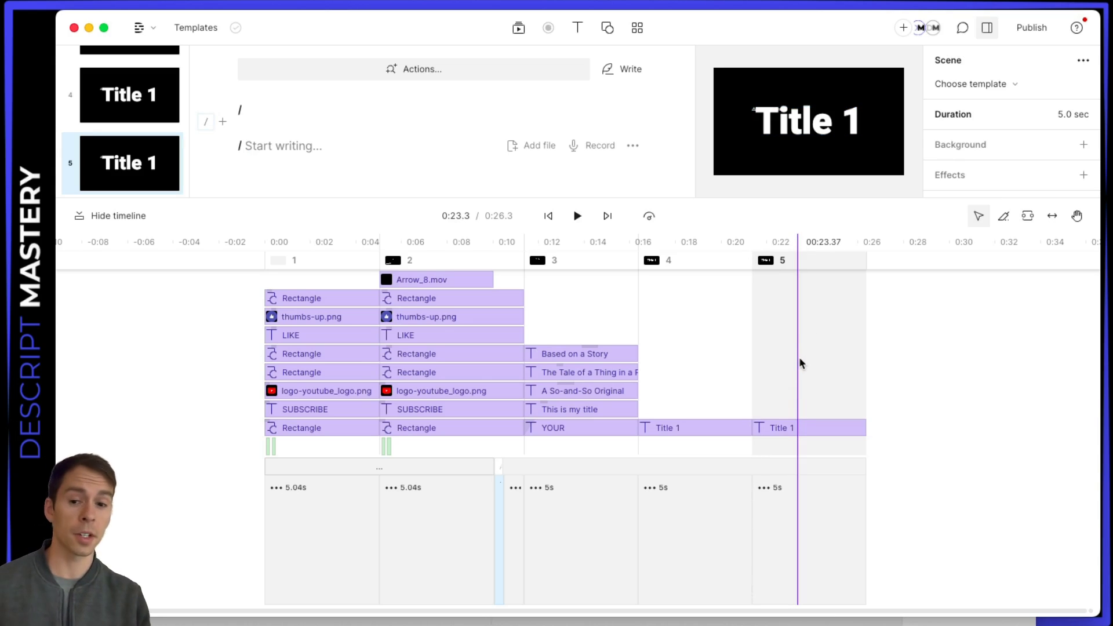